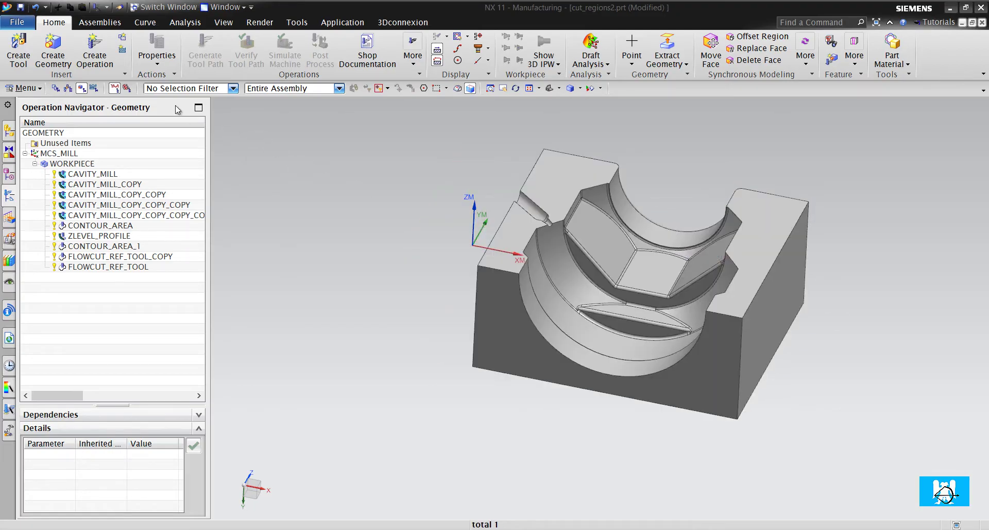
Pick the mill_contour Solid Profile 3D subtype, with BALL_MILL, WORKPIECE, NC_PROGRAM and METHOD.
left_click(96, 51)
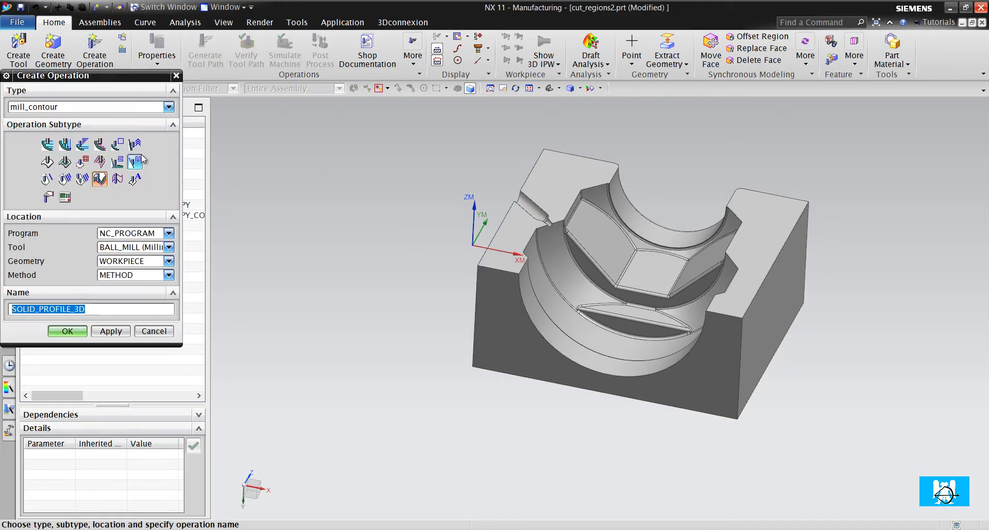
left_click(100, 180)
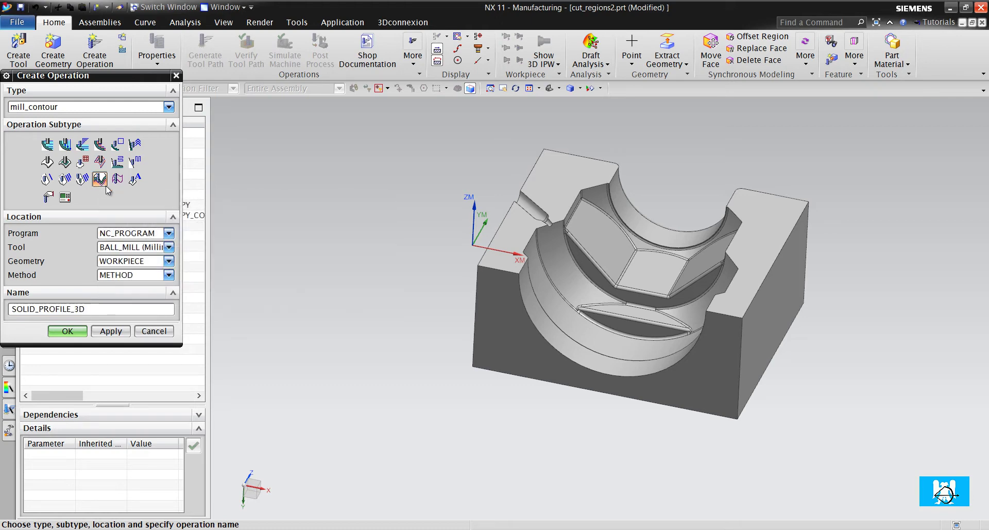
Set the block's front face as the wall geometry and generate its wall-bottom toolpath.
left_click(69, 334)
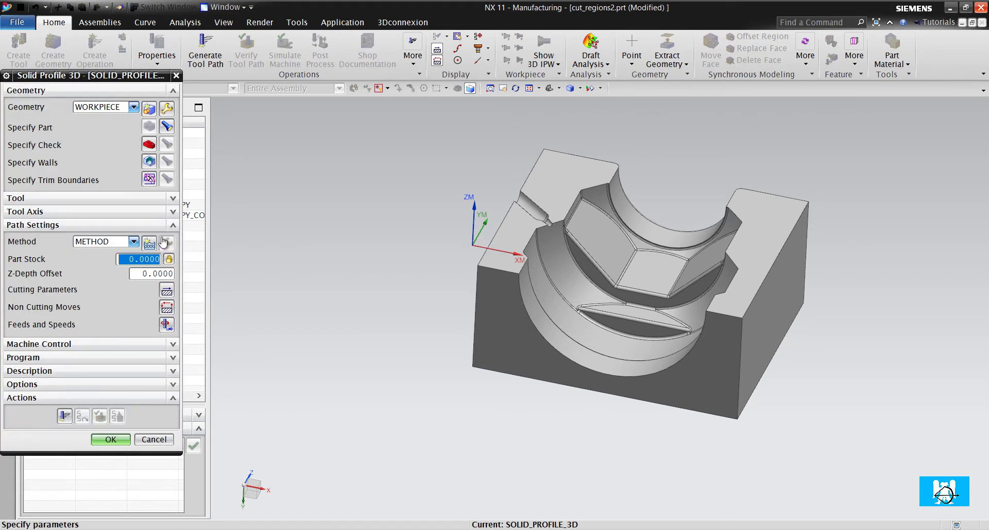
scroll(564, 301, "up", 2)
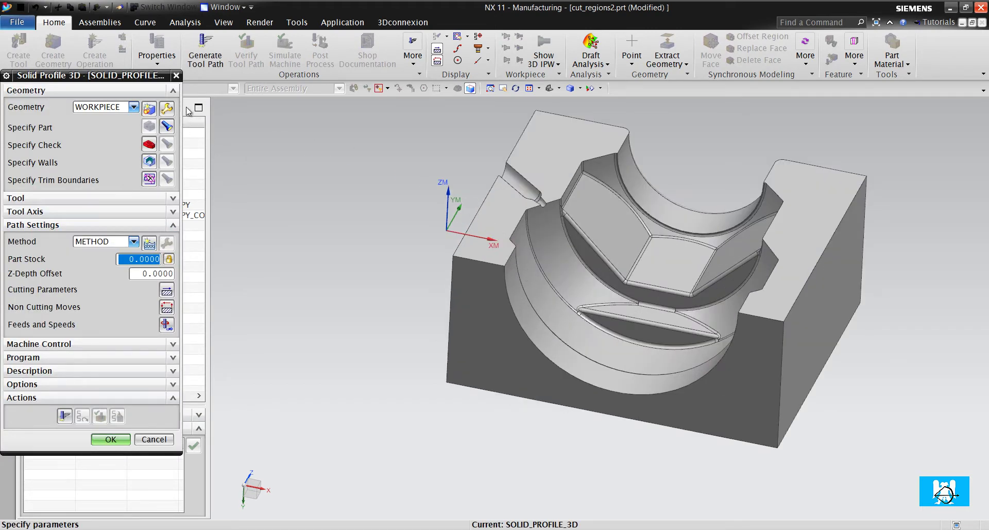
left_click(151, 163)
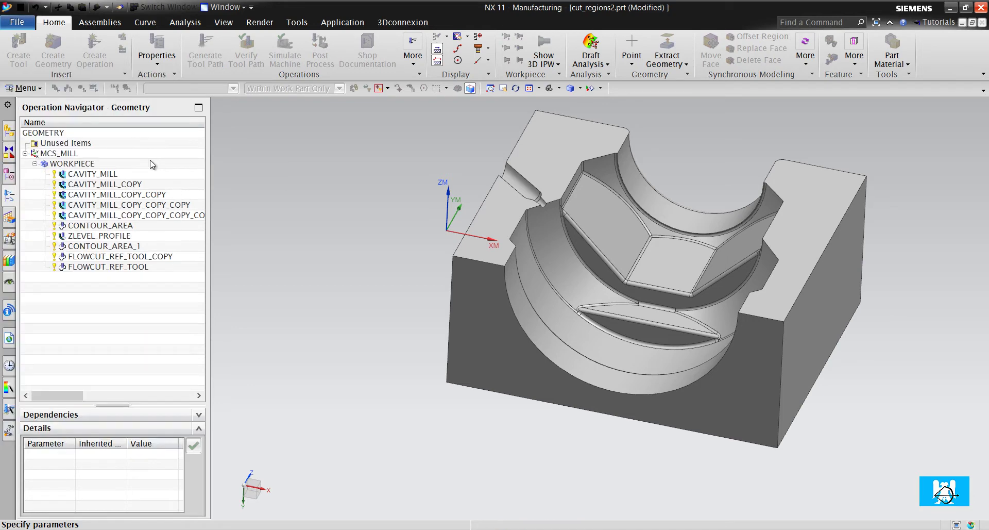
left_click(464, 299)
left_click(110, 219)
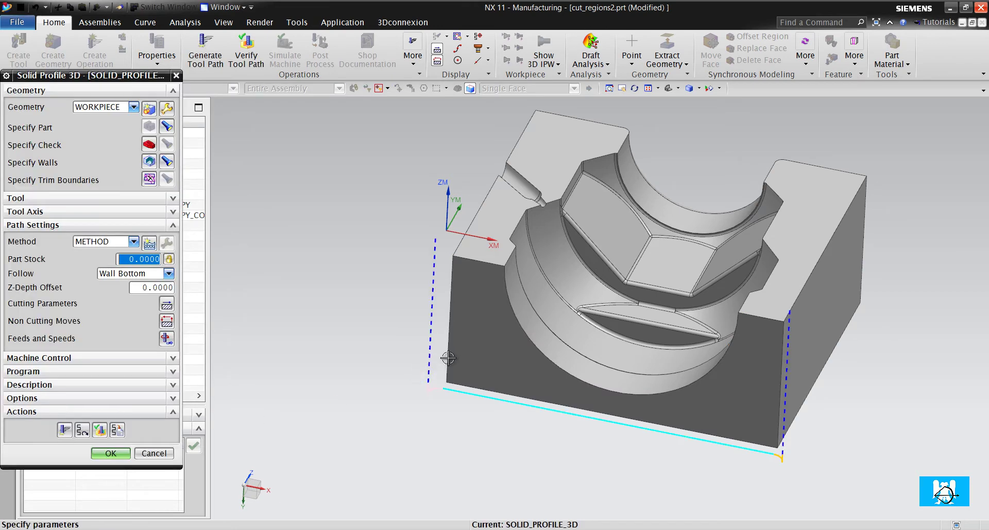
scroll(490, 470, "up", 1)
scroll(770, 429, "down", 5)
scroll(770, 429, "down", 3)
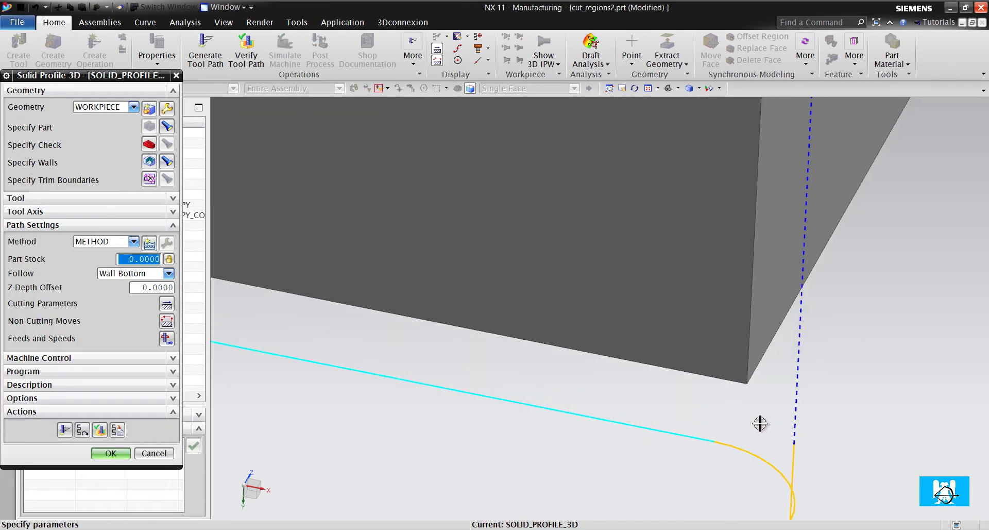
scroll(758, 420, "up", 4)
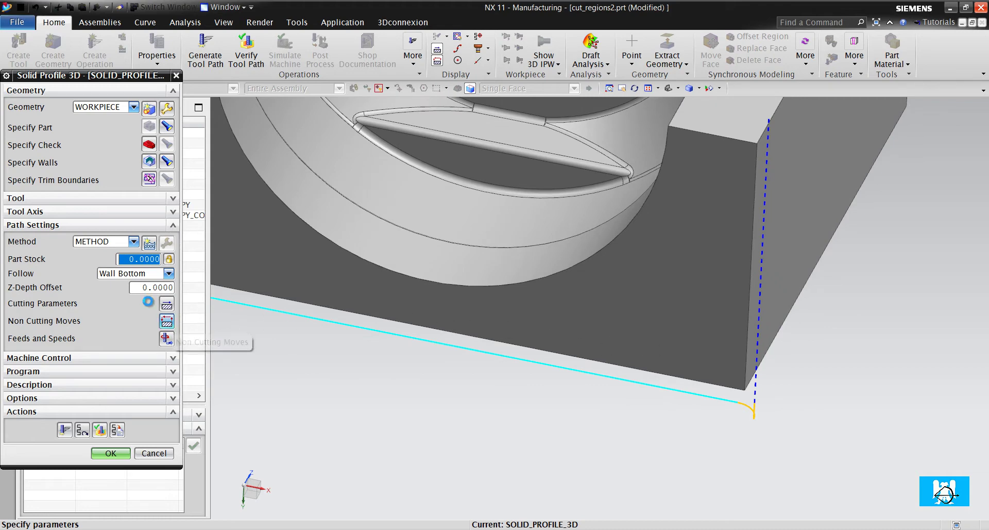
Change the open-area engage type from Arc to Linear and view the path from the front.
middle_click(175, 284)
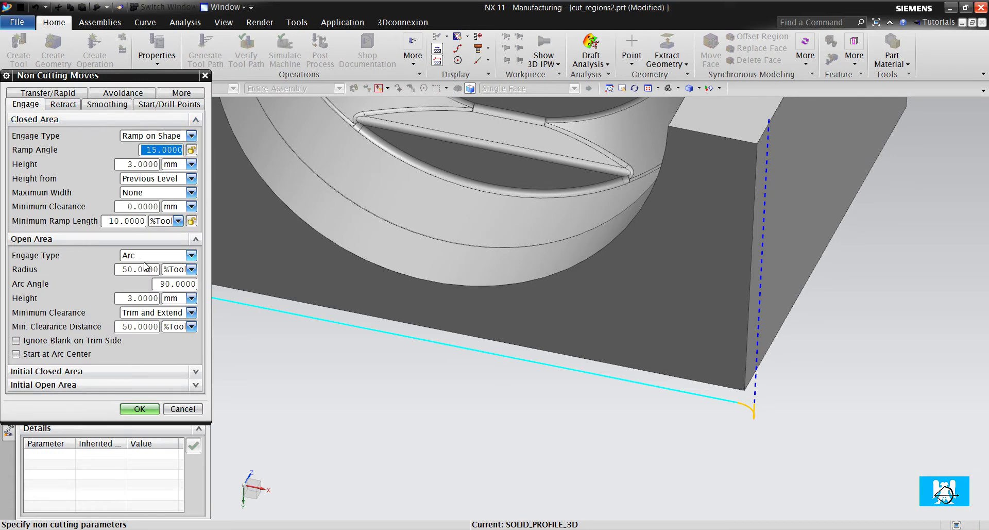
left_click(146, 256)
left_click(149, 281)
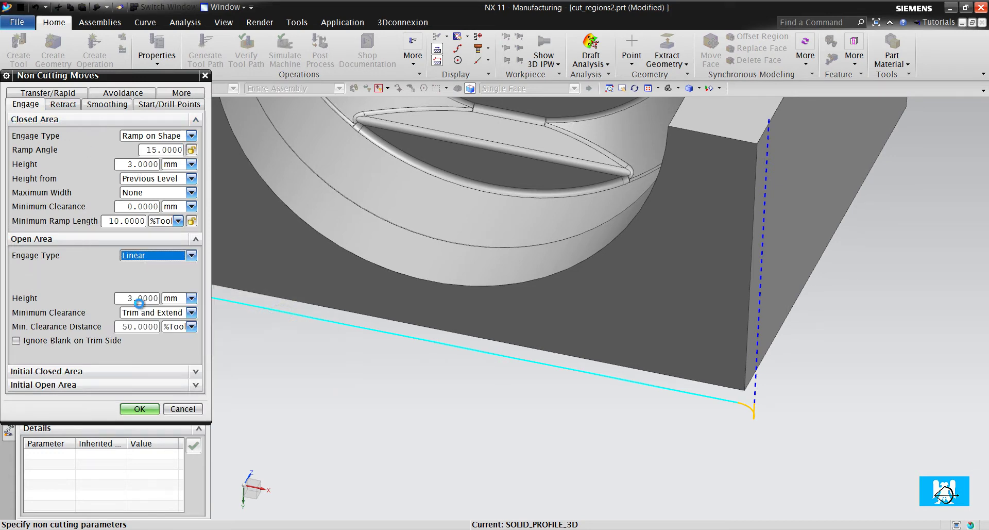
left_click(135, 409)
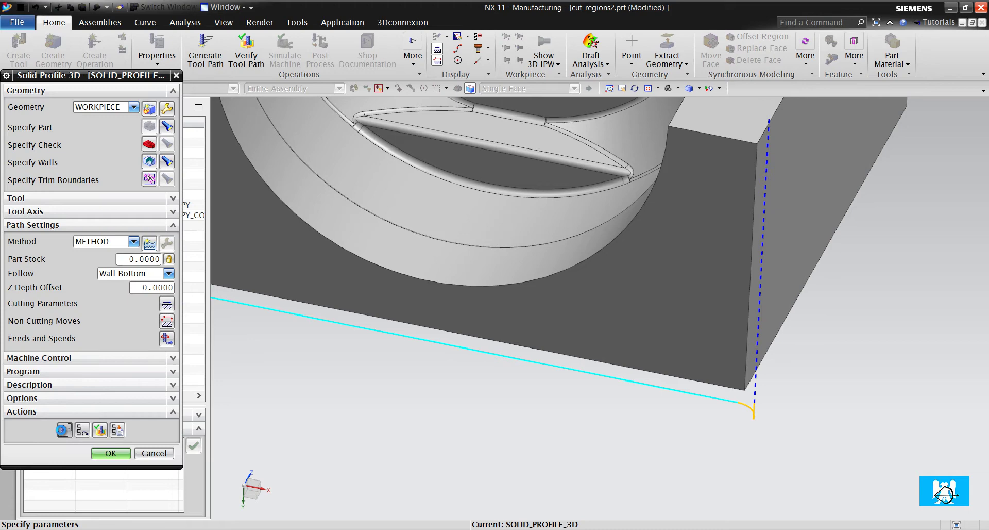
scroll(897, 387, "down", 5)
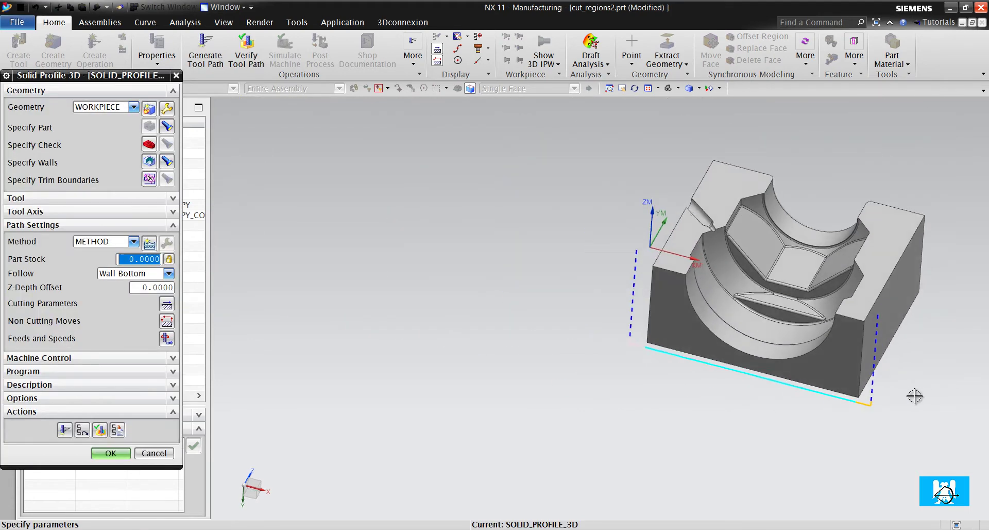
scroll(915, 395, "up", 4)
scroll(876, 402, "down", 2)
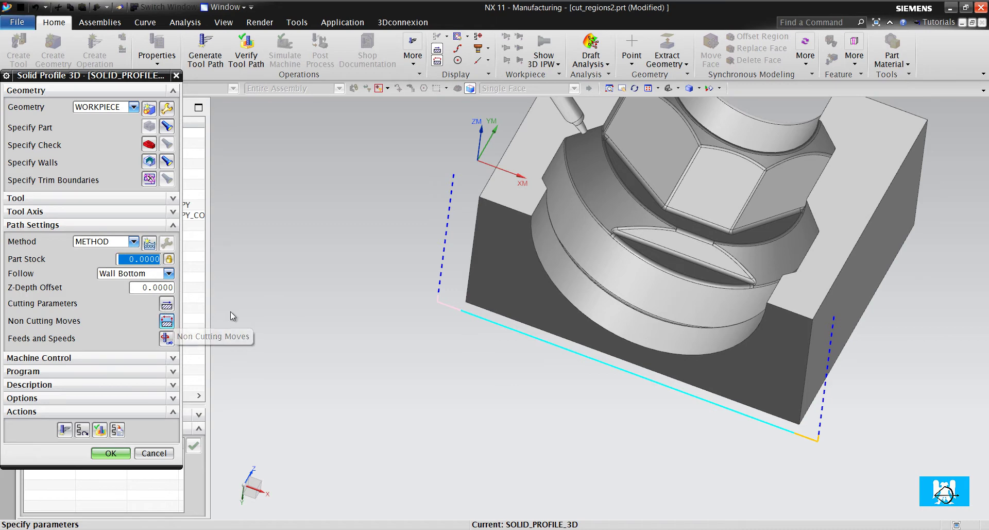
middle_click_drag(598, 362, 596, 323)
key("ctrl+alt+f")
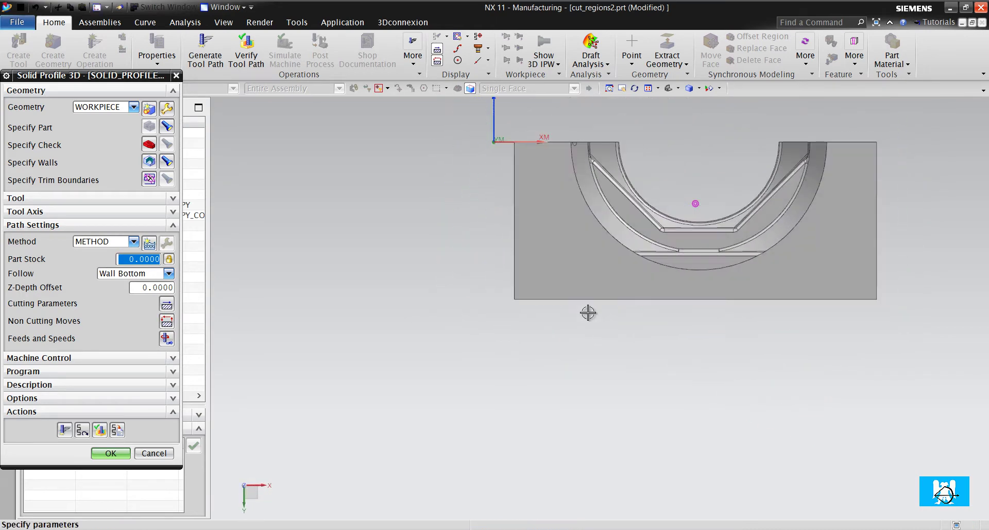
Try Z-Depth Offsets of 2 and then -2, generating the toolpath each time.
scroll(502, 313, "up", 8)
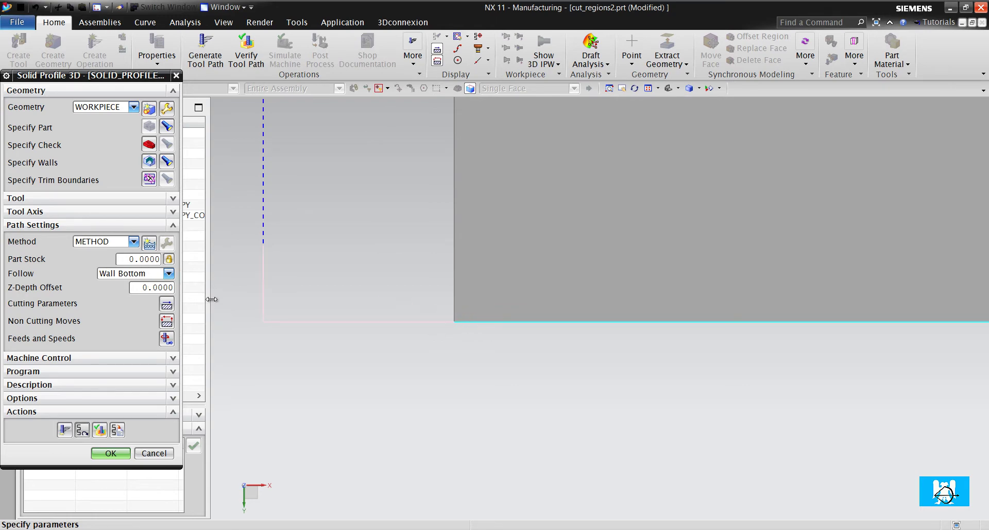
left_click(162, 287)
type("2")
left_click(65, 429)
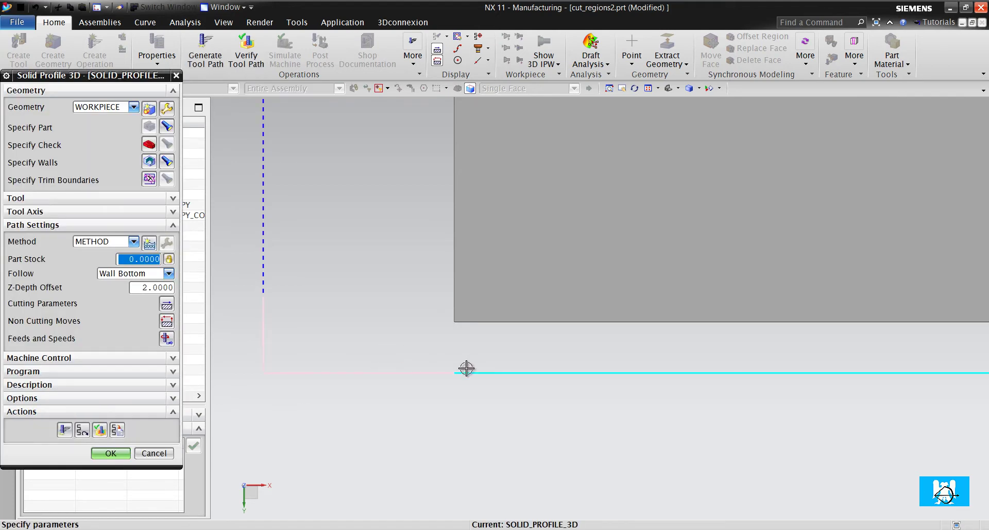
left_click(158, 288)
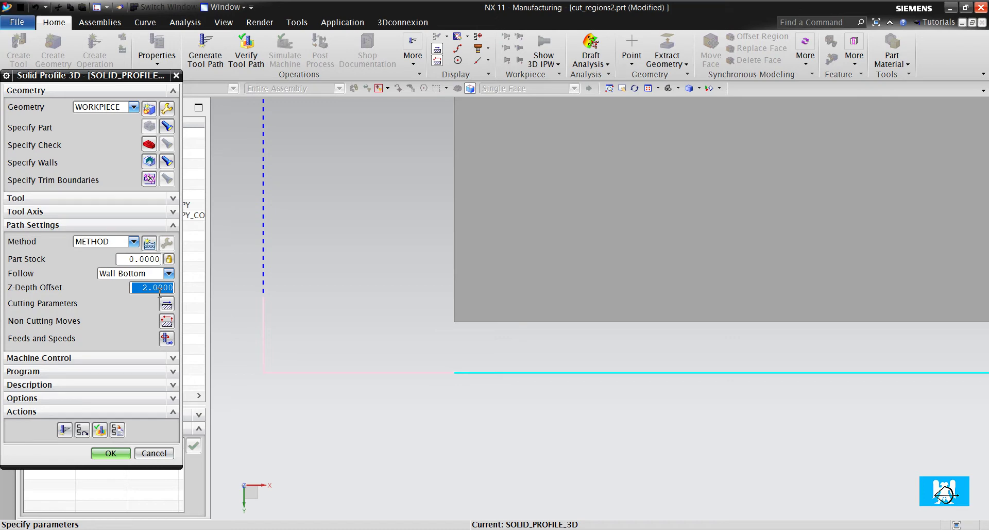
type("-2")
left_click(64, 429)
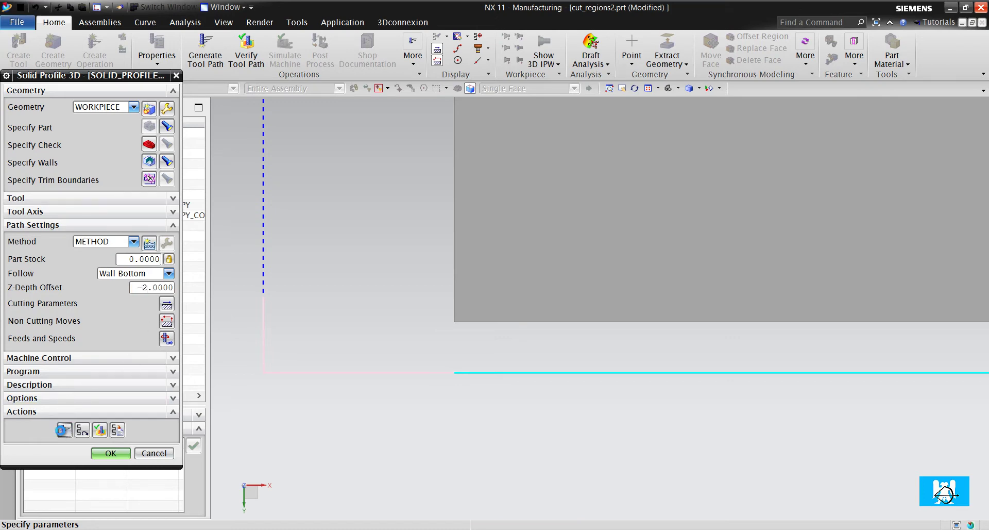
Reset the Z-Depth Offset to 0 and regenerate the toolpath.
left_click(144, 289)
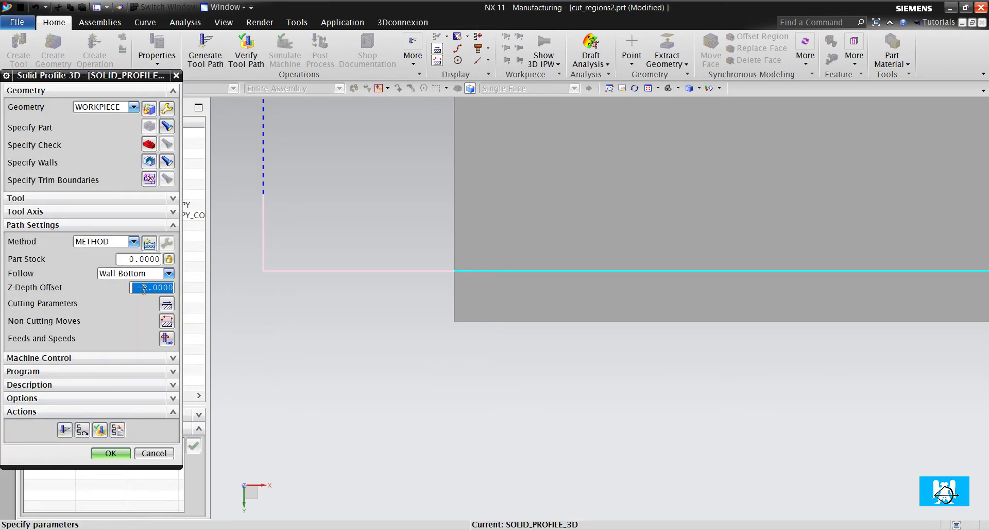
type("0")
left_click(64, 428)
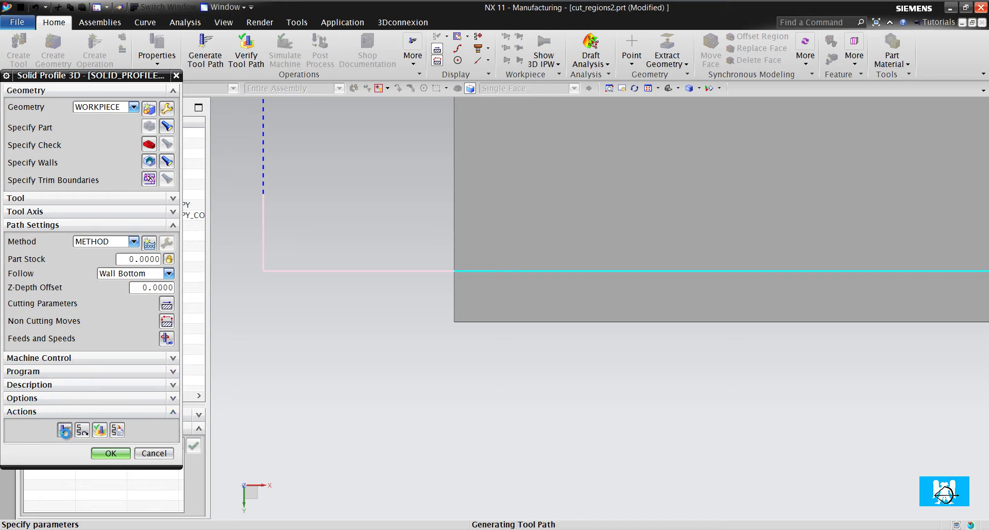
Measure the length of the block's left vertical edge.
middle_click_drag(342, 371, 352, 369)
key("Home")
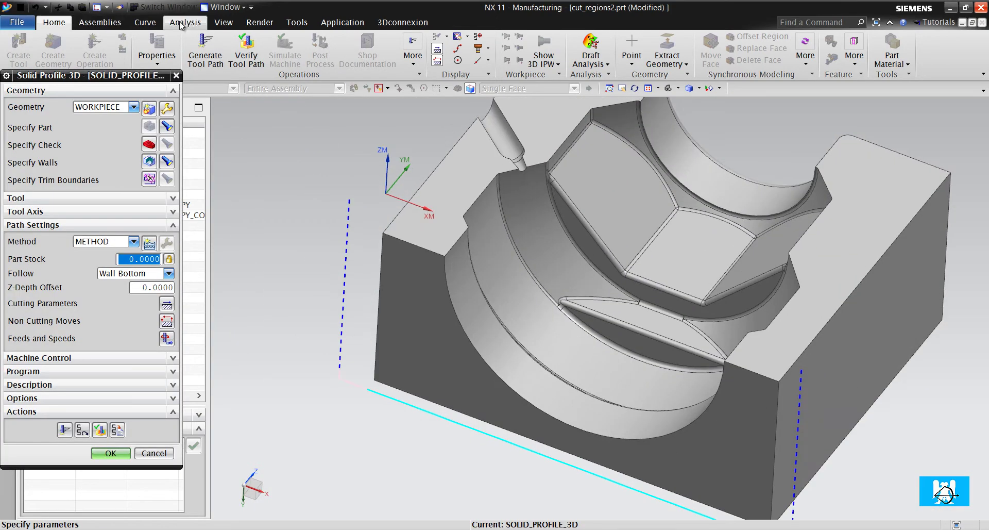
left_click(184, 22)
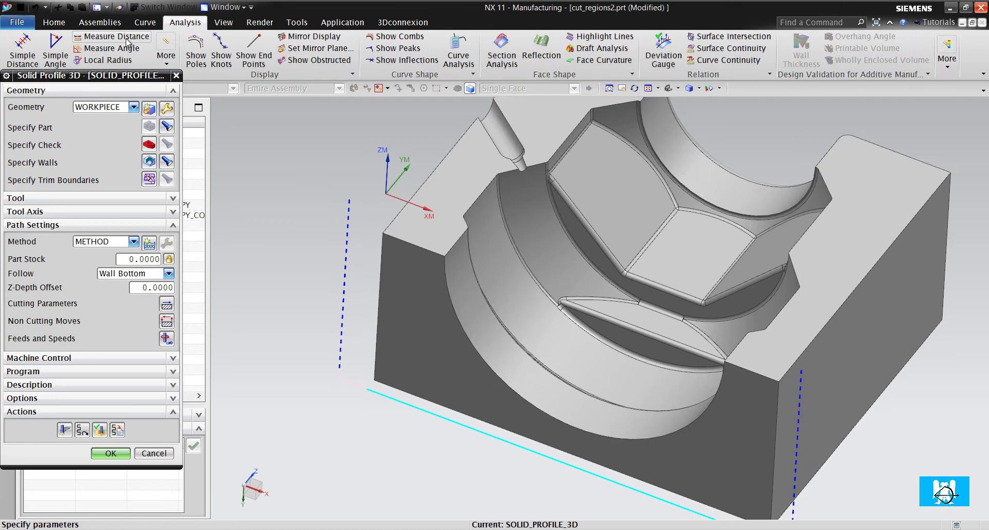
left_click(113, 36)
left_click(103, 107)
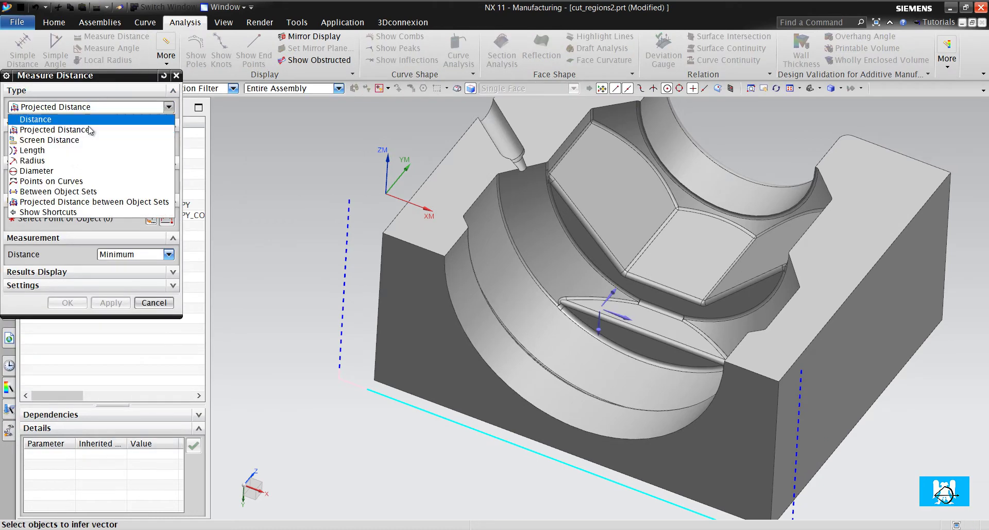
left_click(70, 151)
left_click(382, 268)
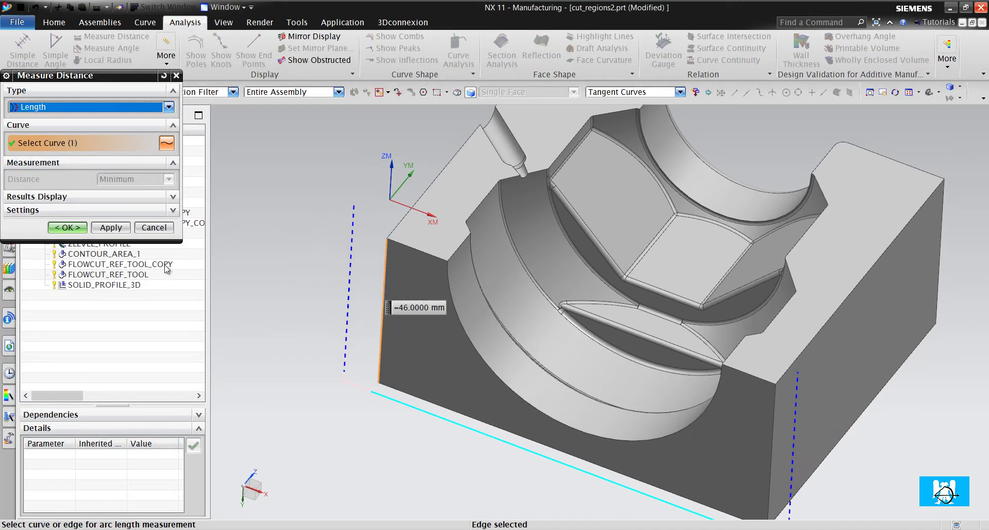
left_click(154, 228)
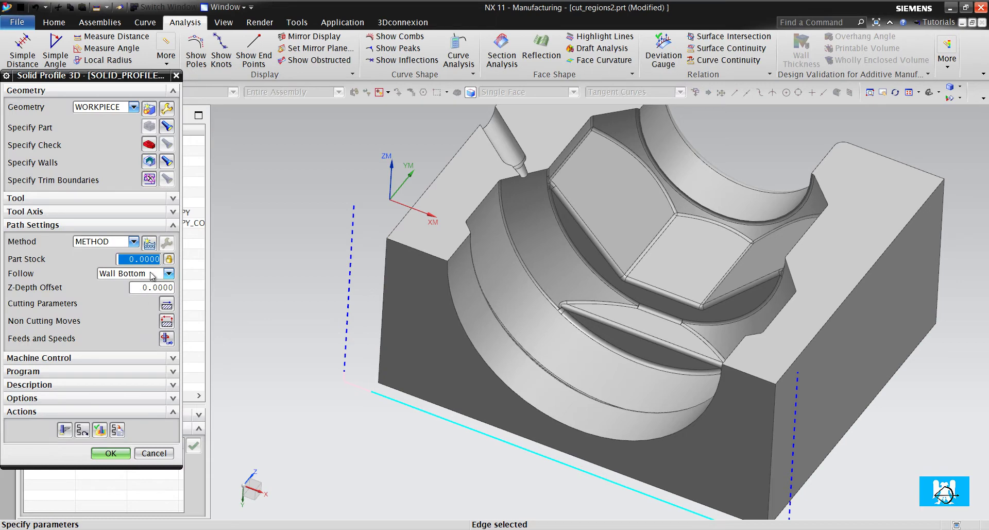
In Cutting Parameters, turn on Multiple Depths with the Passes step method.
left_click(166, 304)
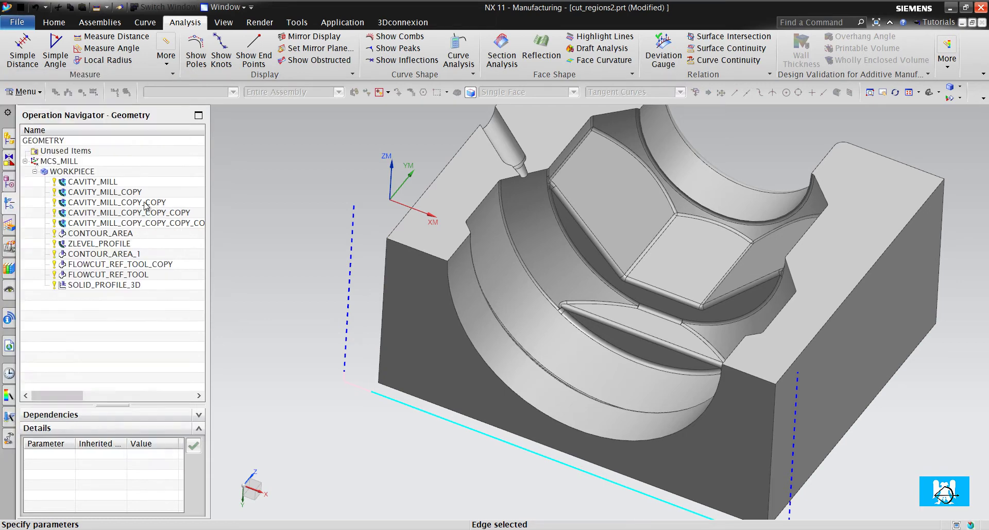
left_click(123, 106)
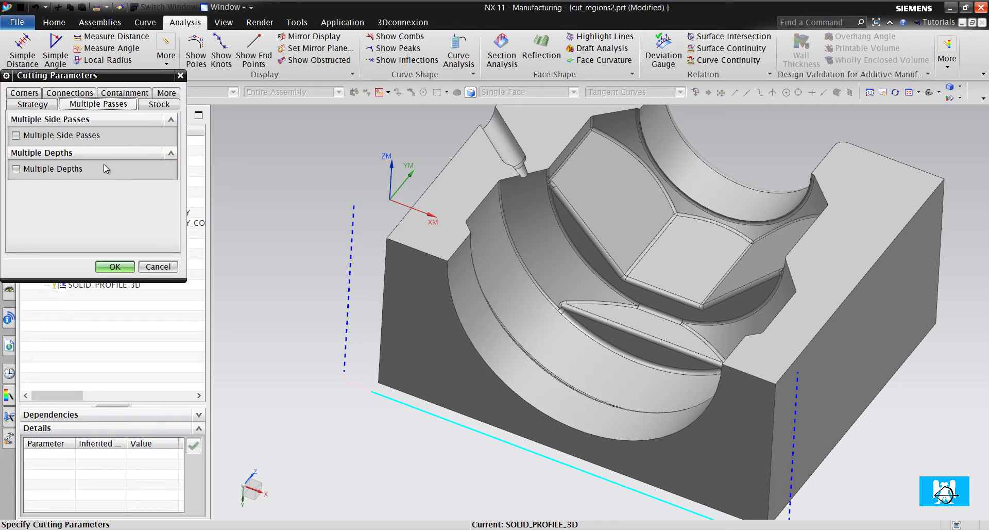
left_click(76, 172)
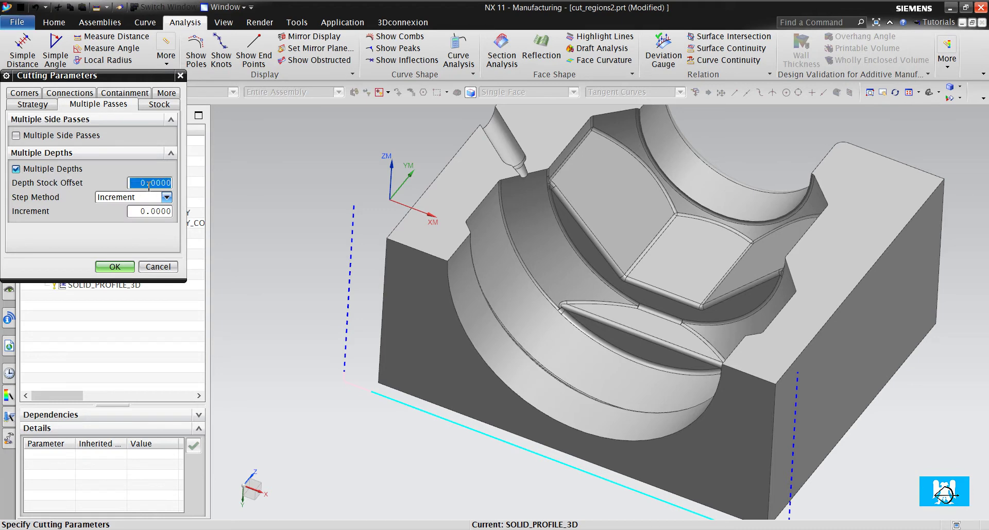
left_click(148, 197)
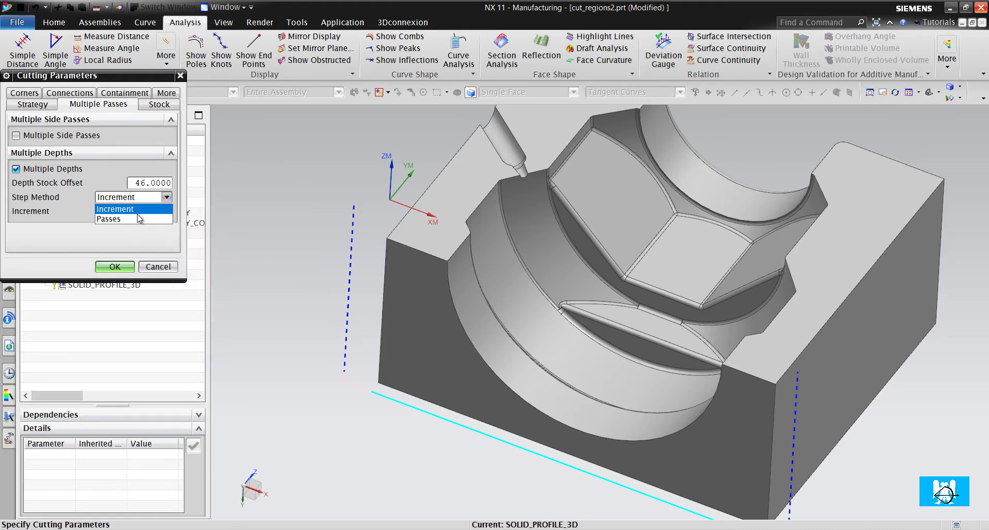
left_click(135, 219)
key("Tab")
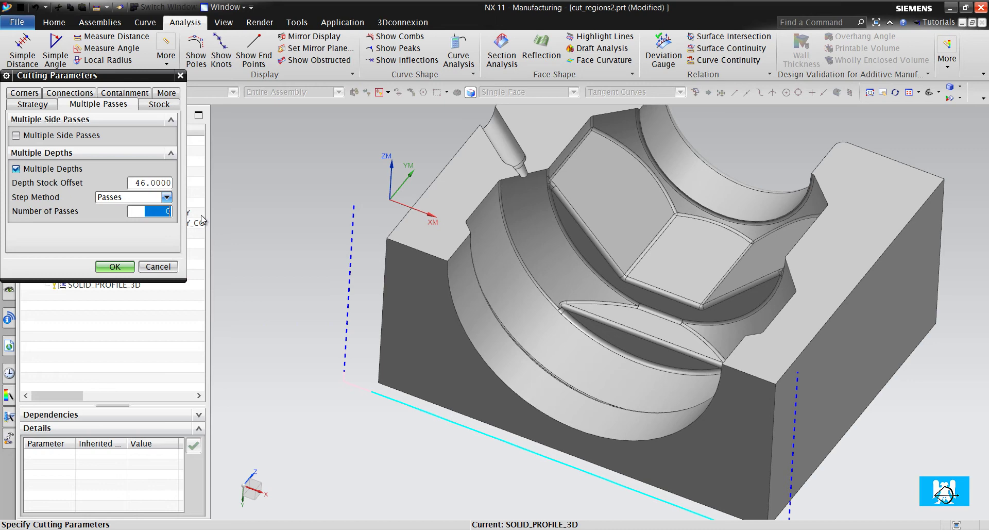
Set 20 depth passes, generate the stepped wall toolpath and orbit to inspect it.
type("20")
left_click(115, 266)
left_click(61, 432)
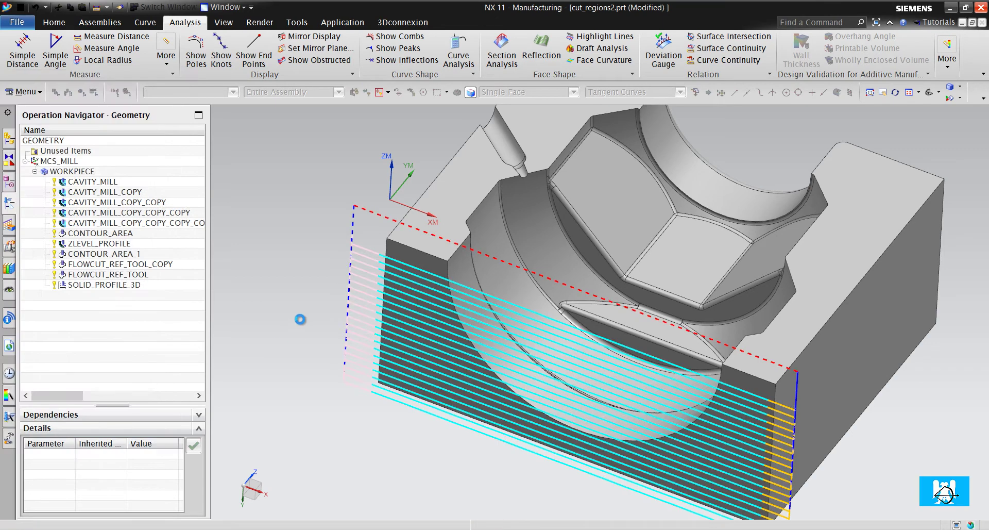
middle_click_drag(327, 326, 332, 306)
scroll(332, 306, "up", 6)
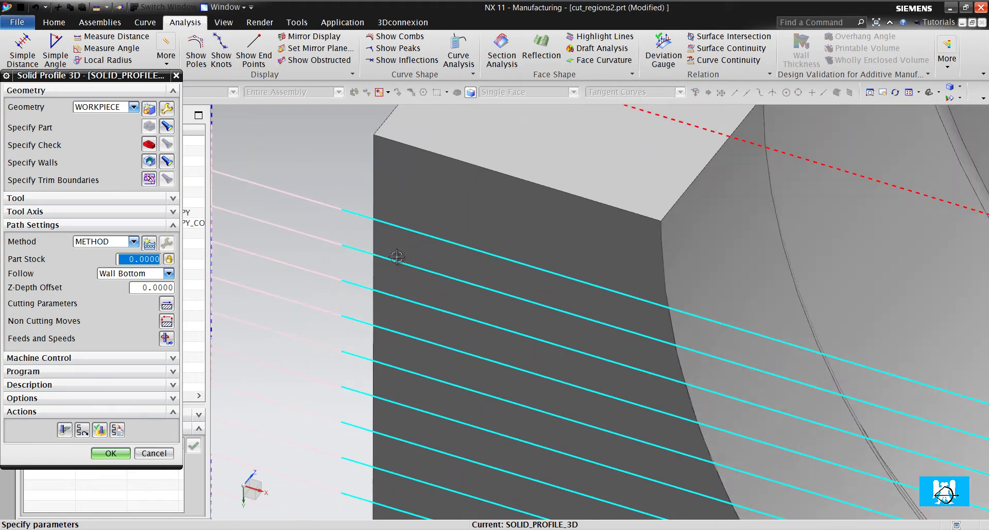
scroll(392, 217, "down", 2)
scroll(391, 218, "down", 3)
middle_click_drag(392, 217, 421, 230)
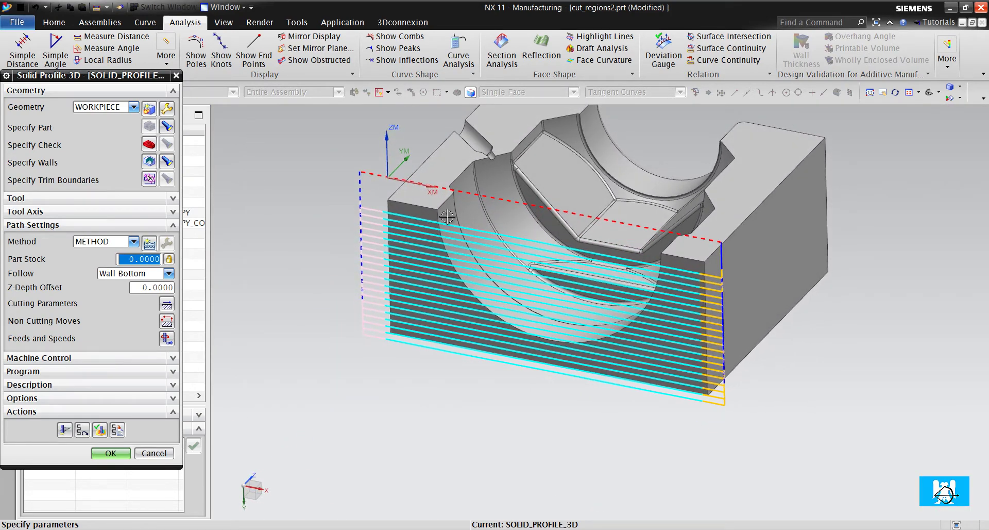
scroll(393, 215, "up", 5)
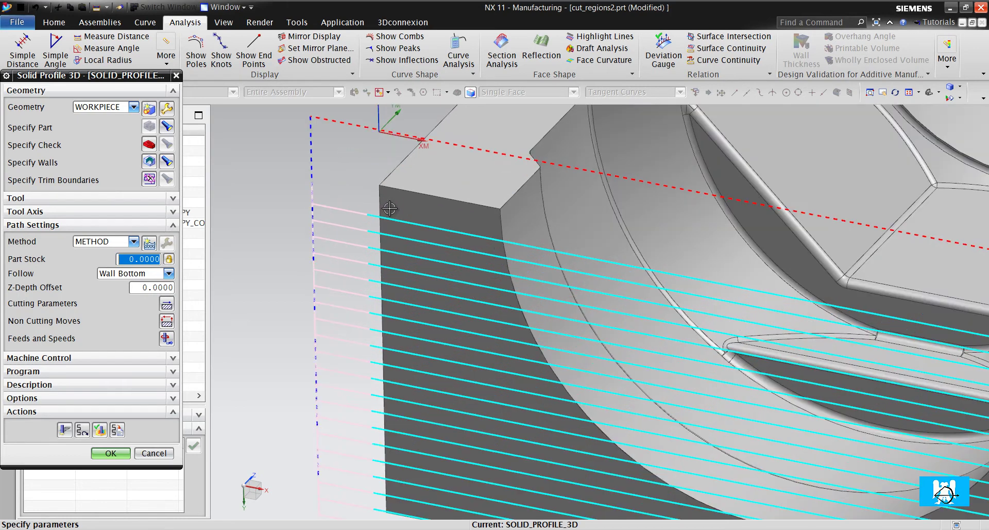
scroll(381, 192, "down", 2)
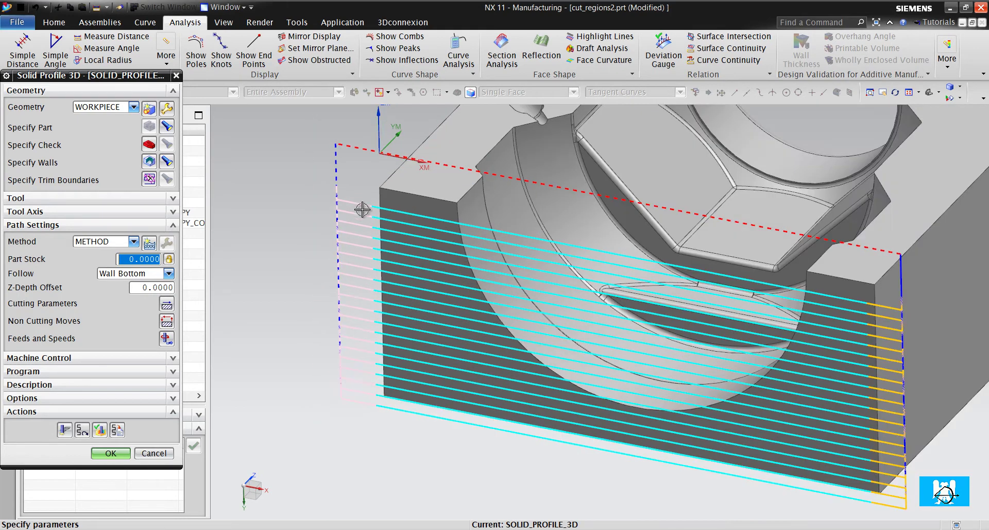
Preview the replay, check the D10 ball mill tool, and regenerate the wall toolpath.
left_click(101, 430)
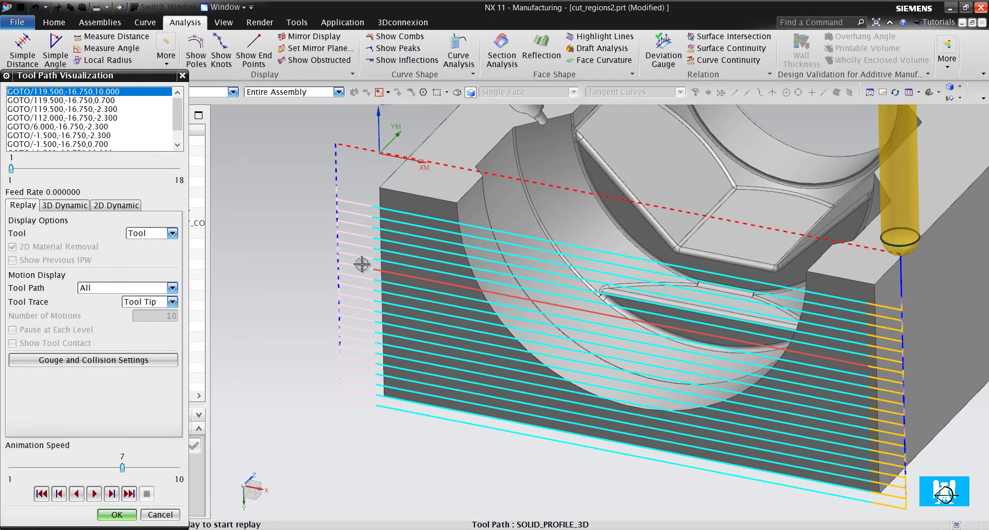
left_click(116, 514)
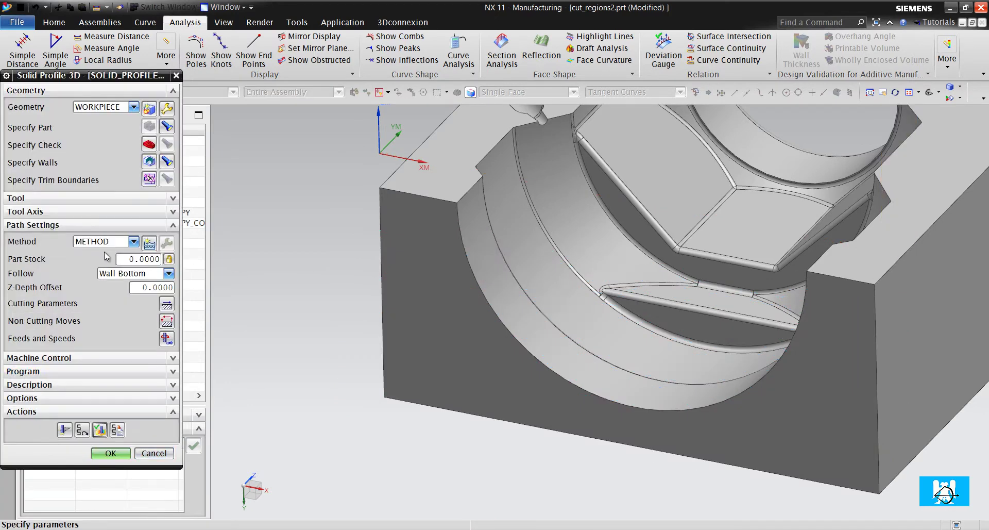
left_click(58, 198)
left_click(133, 188)
left_click(103, 483)
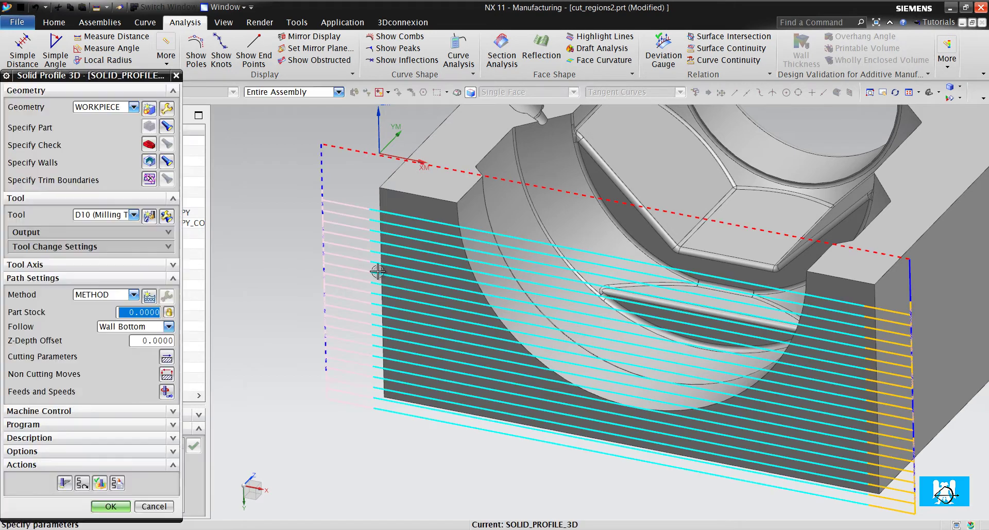
Replay the toolpath animation in Tool Path Visualization at animation speed 8.
scroll(400, 257, "down", 2)
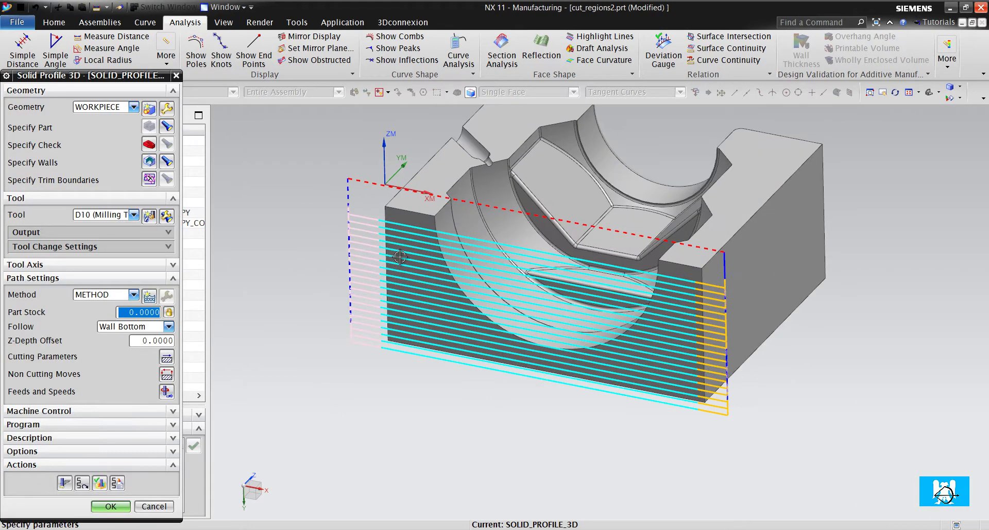
left_click(107, 483)
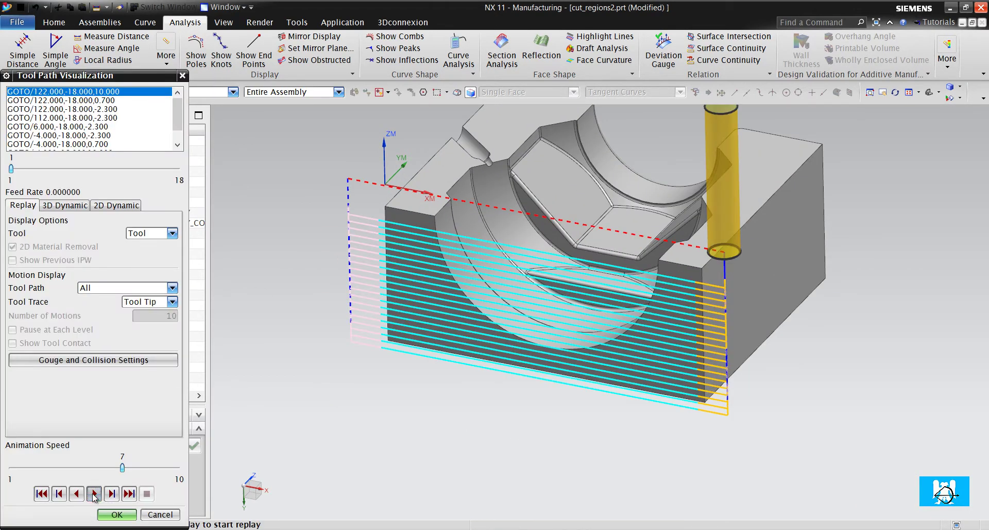
left_click(94, 494)
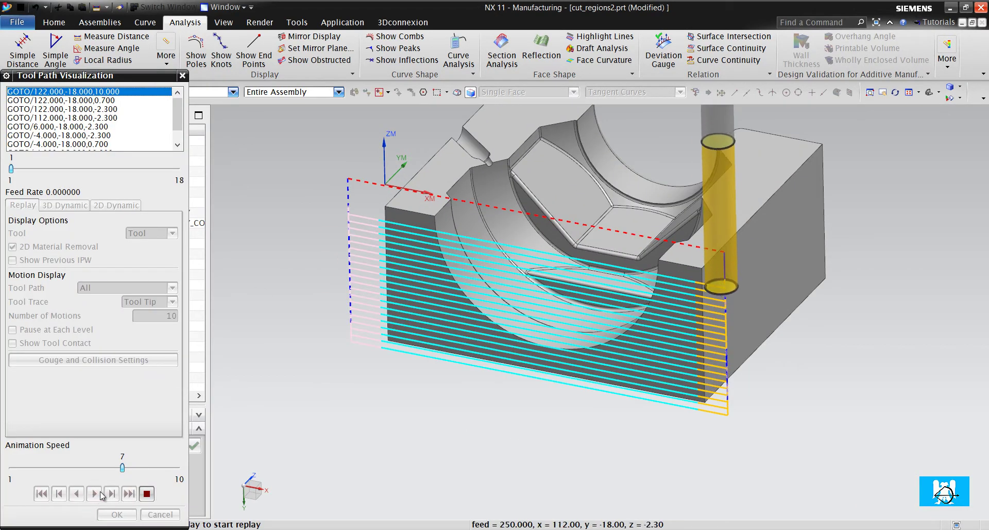
left_click(156, 471)
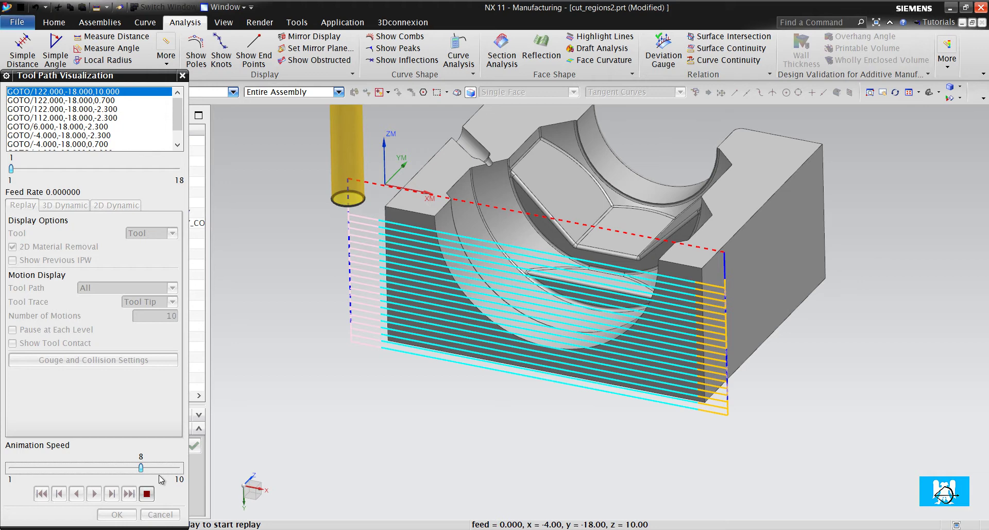
left_click(143, 497)
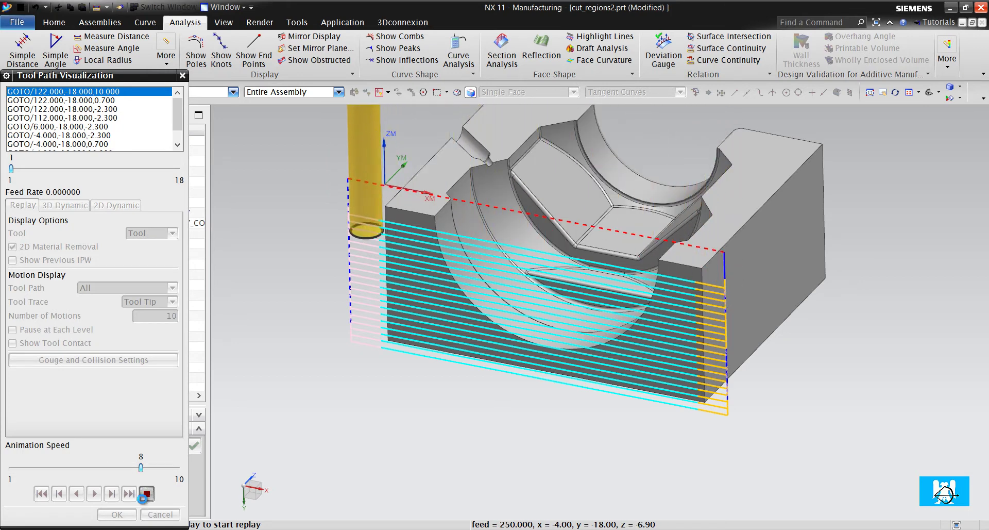
Set a clearance plane offset 10 mm from the block's front face.
left_click(117, 514)
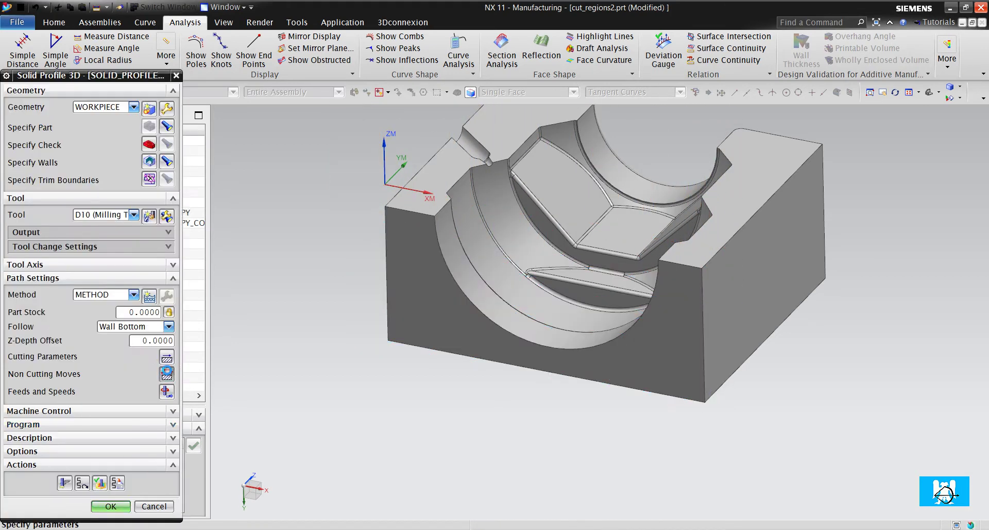
left_click(111, 506)
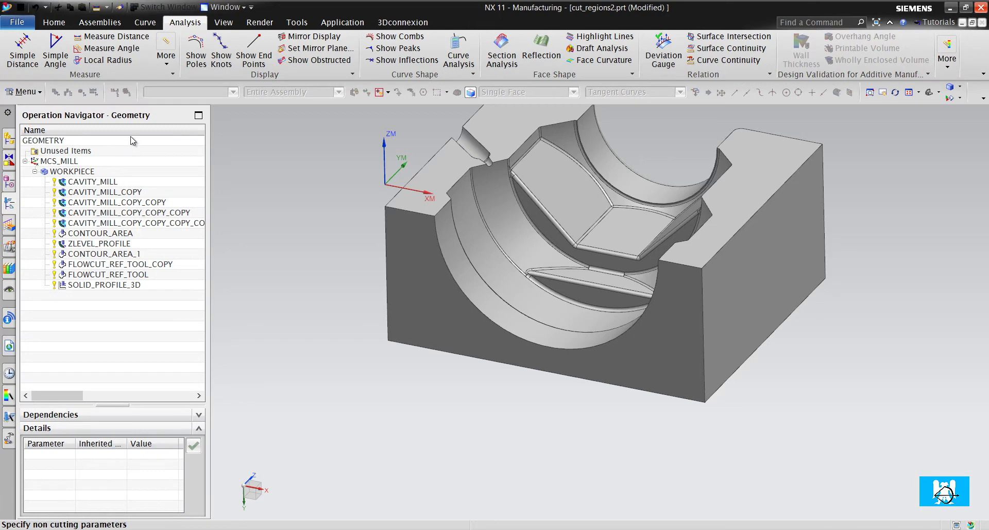
left_click(47, 92)
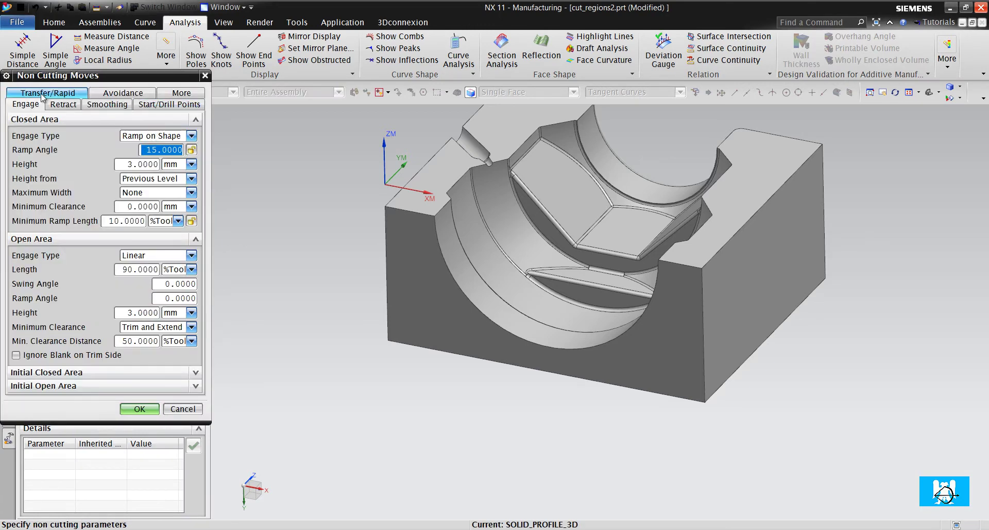
left_click(146, 135)
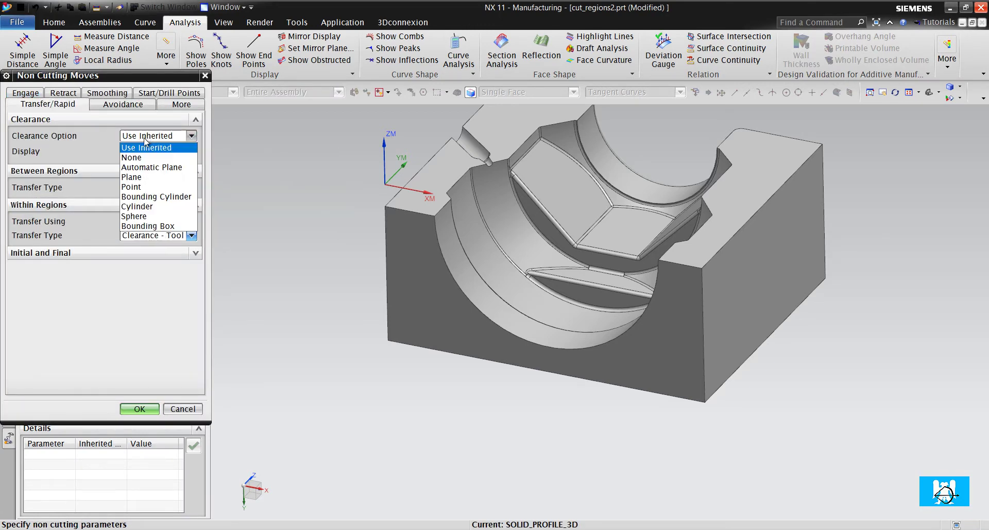
left_click(132, 177)
left_click(410, 255)
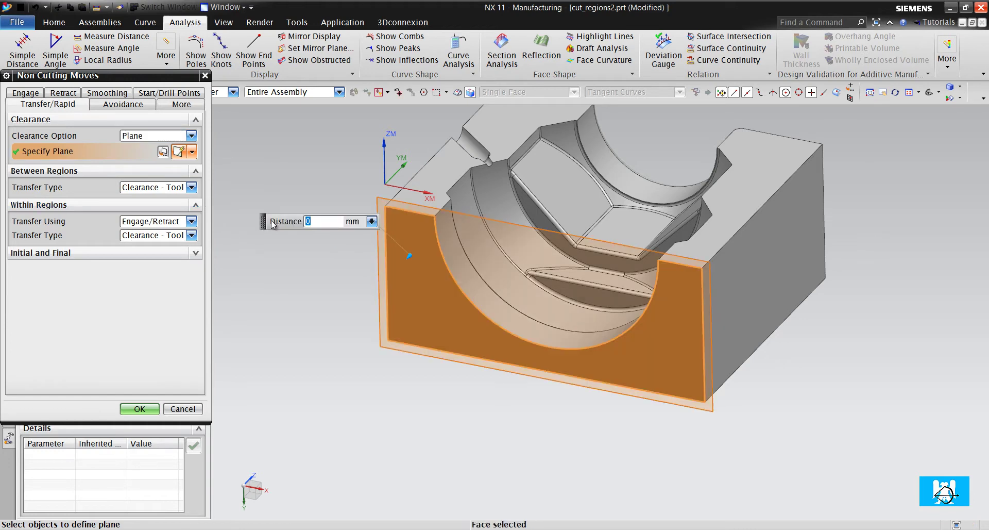
type("10")
key("Return")
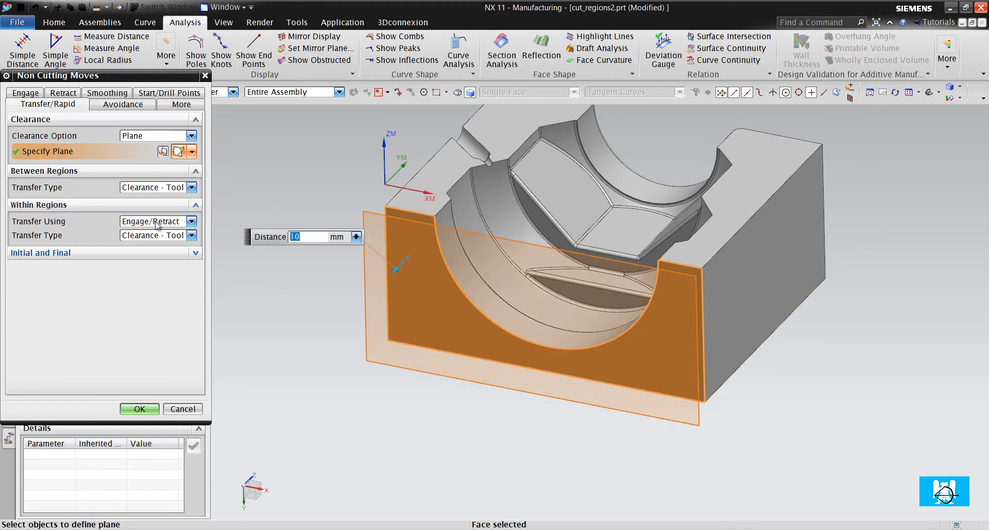
Use Clearance - Shortest Distance for both transfer types and 0 open-area engage height.
left_click(155, 187)
left_click(155, 211)
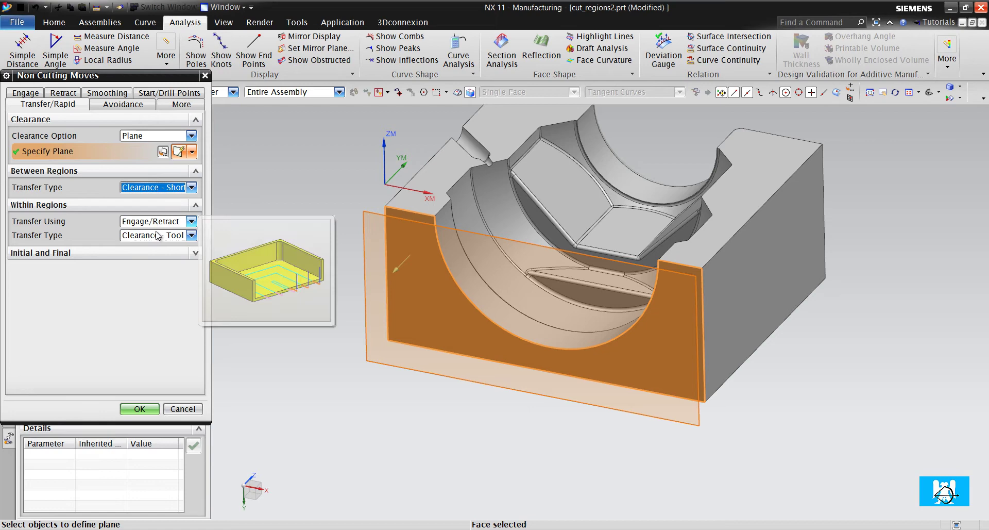
left_click(157, 235)
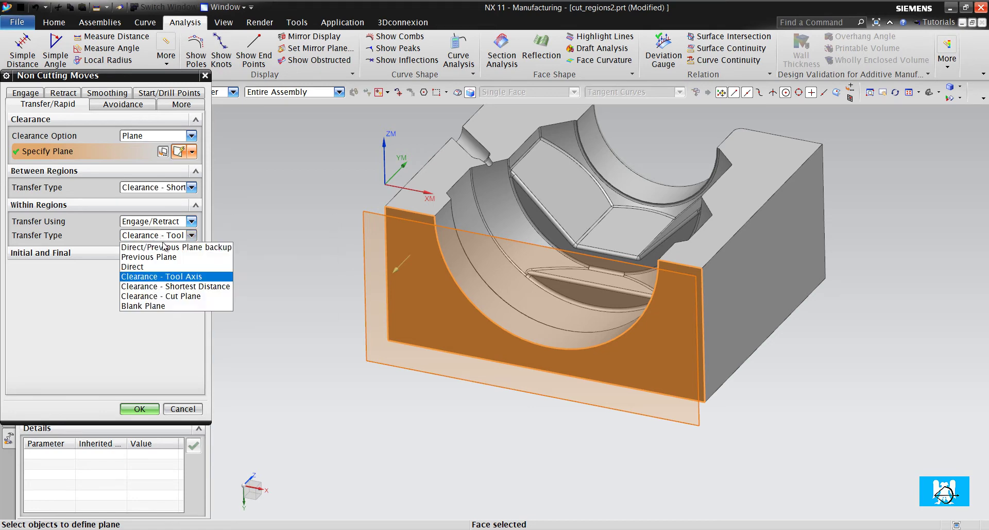
left_click(180, 287)
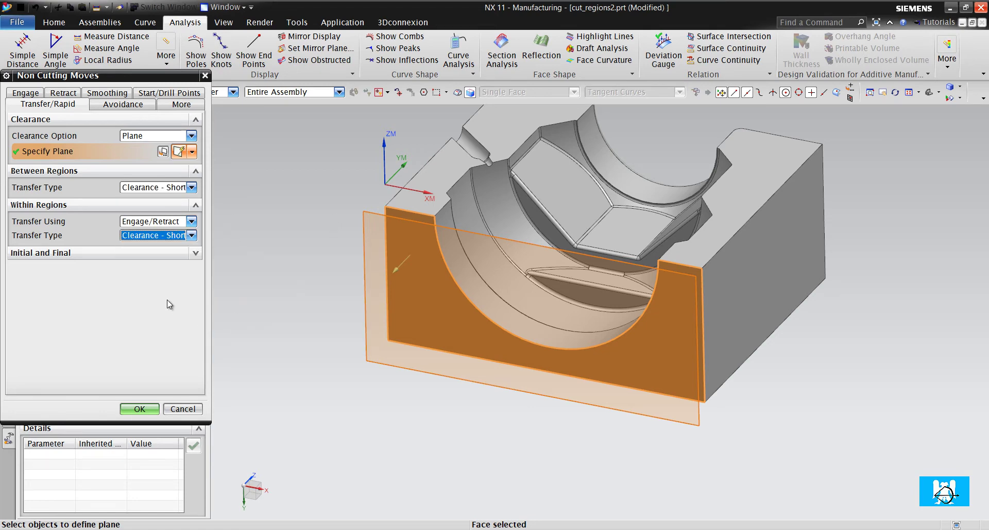
left_click(25, 93)
double_click(137, 312)
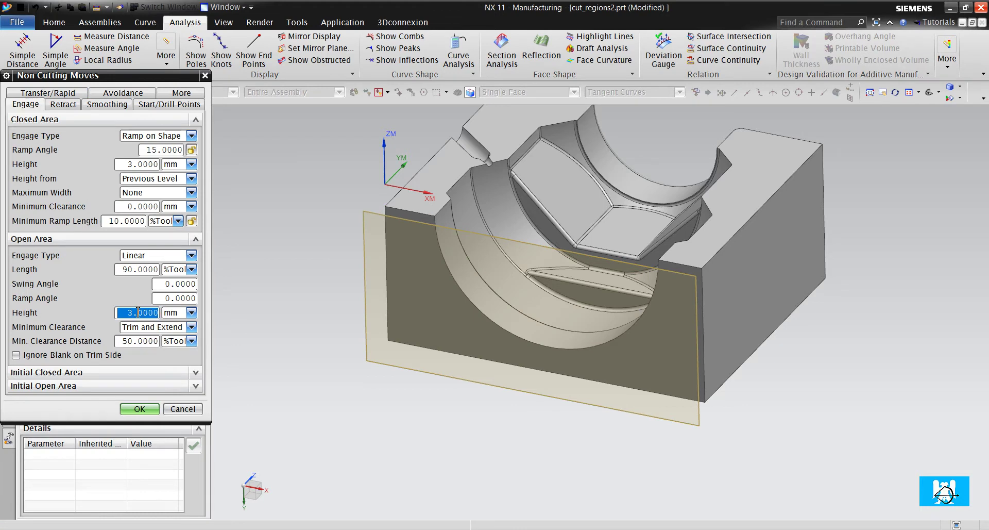
left_click(140, 408)
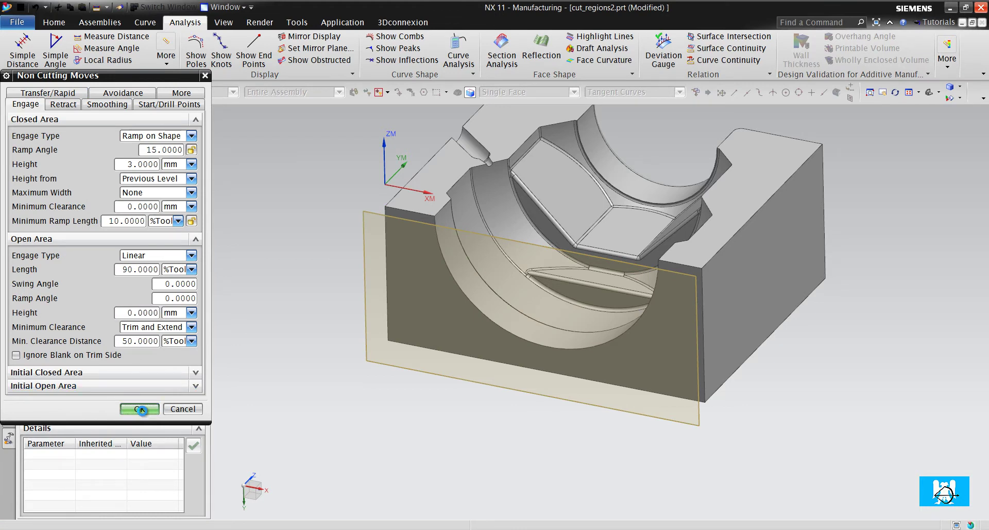
Regenerate the wall toolpath with the new transfers and replay it in Tool Path Visualization.
left_click(65, 483)
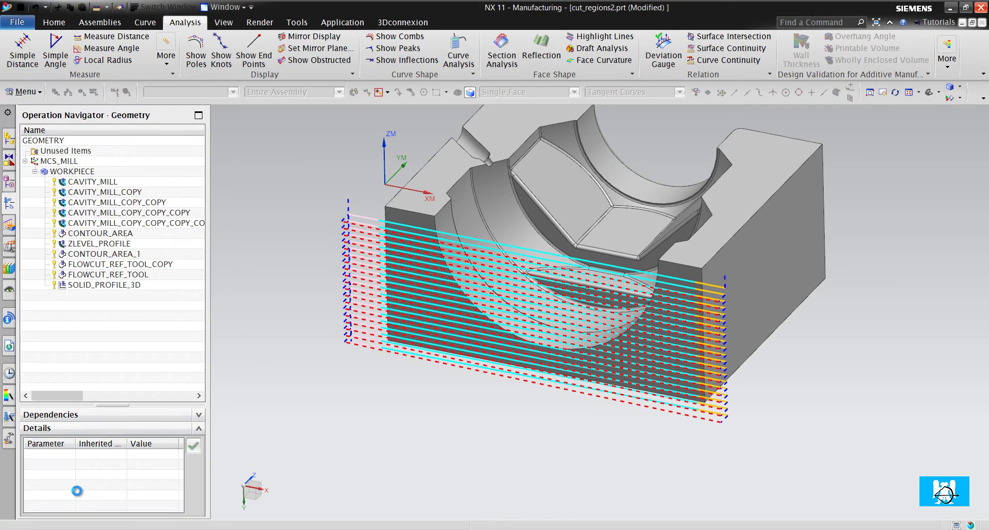
middle_click_drag(242, 400, 246, 361)
left_click(100, 483)
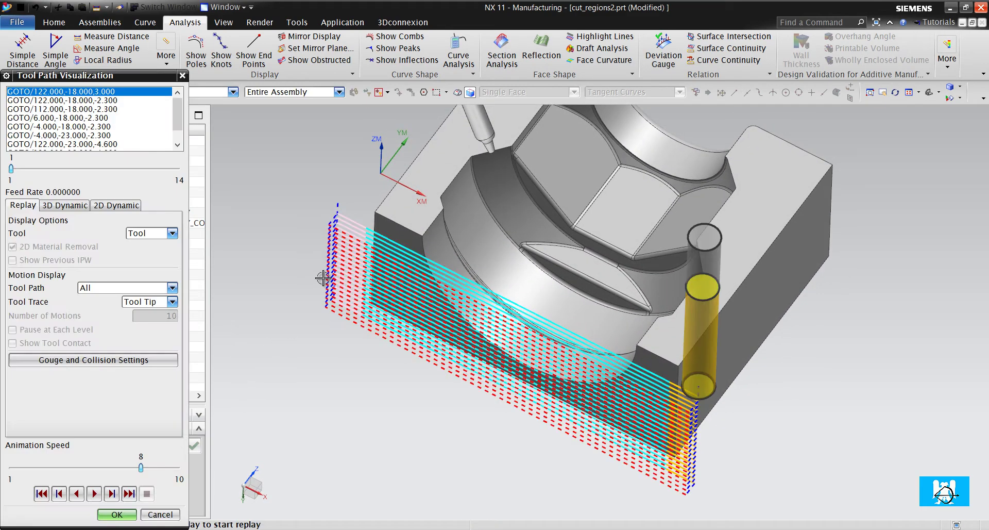
left_click(94, 493)
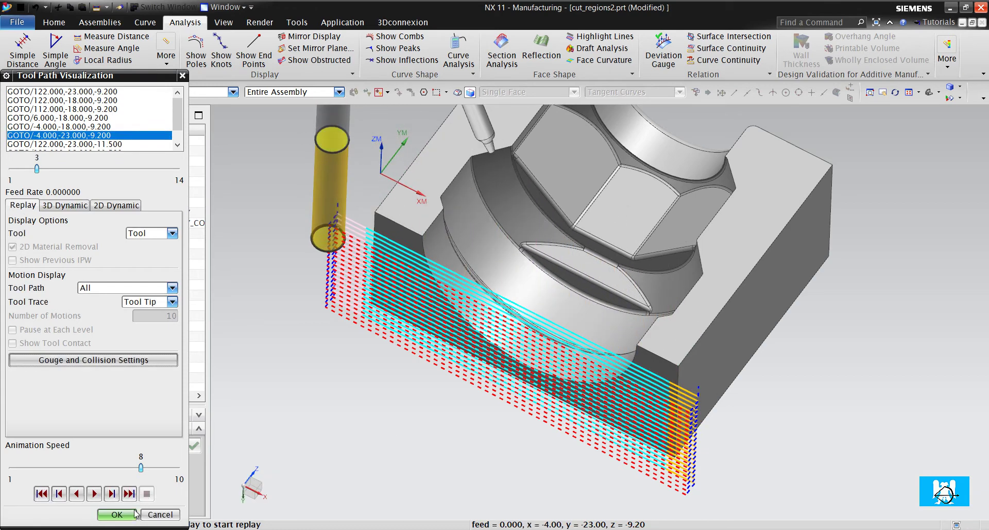
left_click(117, 514)
Set the cut direction to Mixed and regenerate the wall toolpath.
left_click(167, 358)
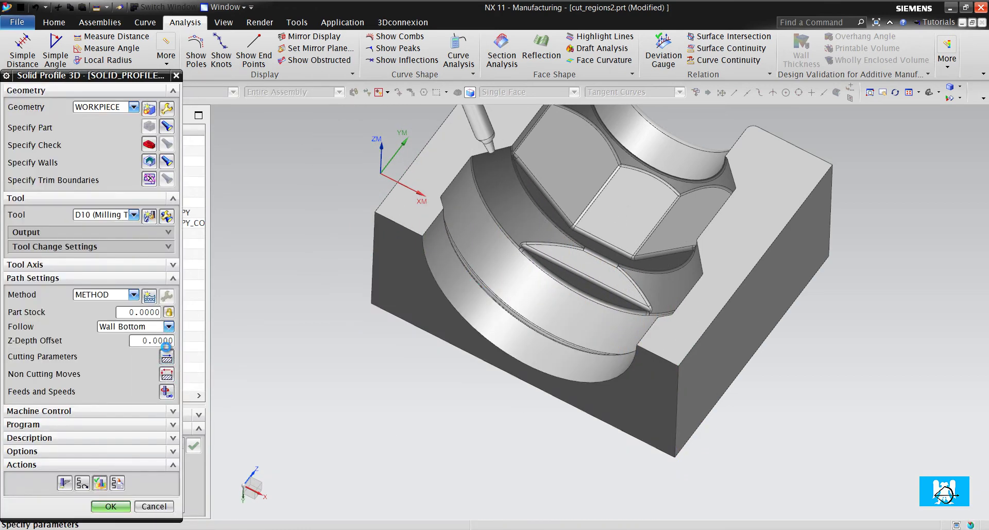
left_click(123, 137)
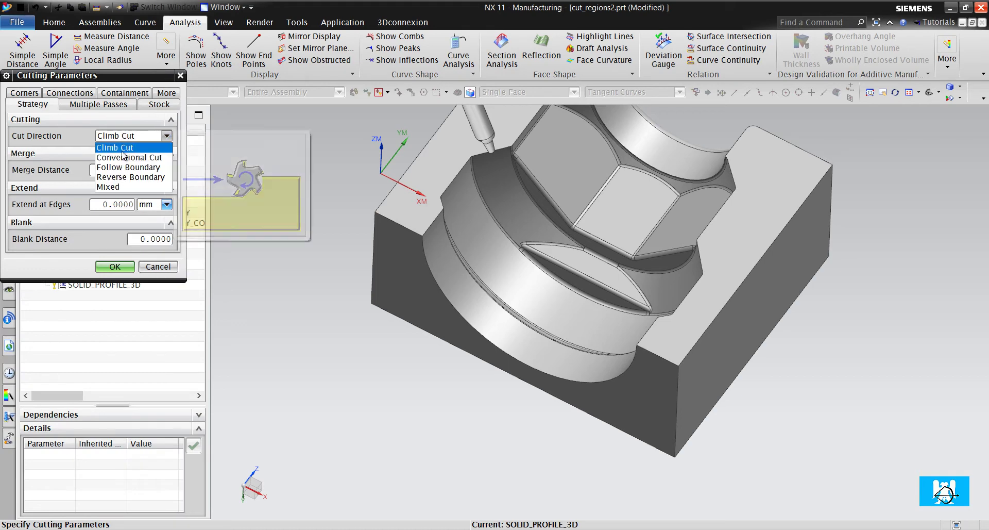
left_click(124, 189)
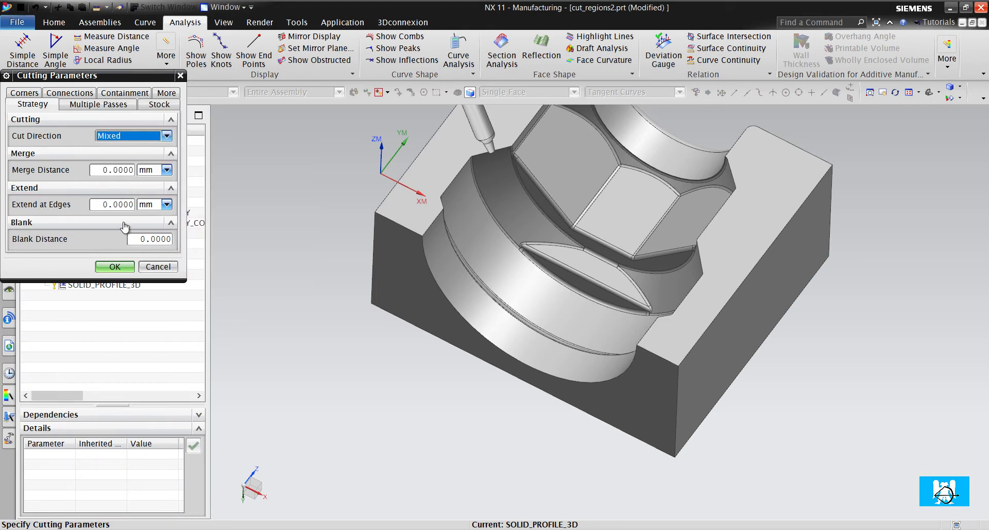
left_click(115, 267)
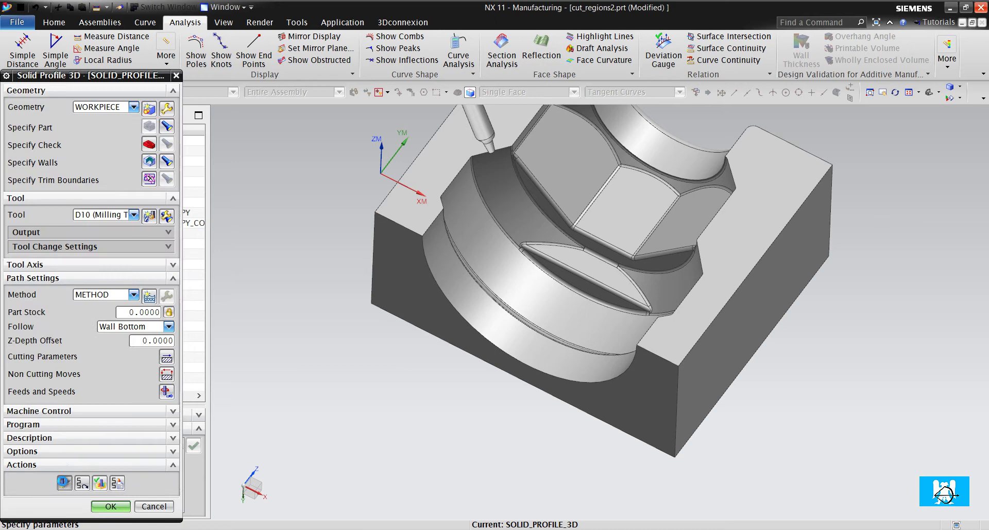
left_click(64, 483)
scroll(333, 235, "up", 6)
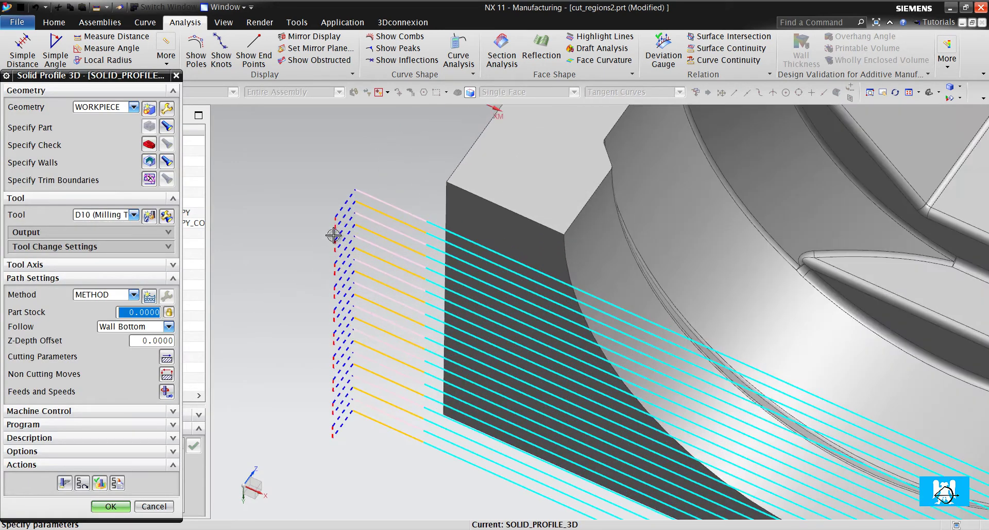
scroll(360, 177, "up", 3)
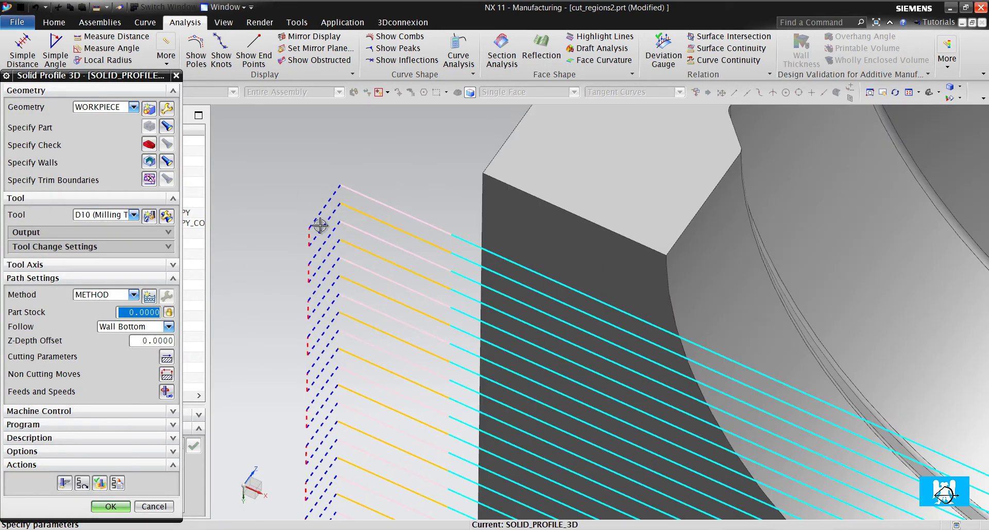
Set between- and within-region transfers to Direct/Previous Plane in Non Cutting Moves.
middle_click(149, 248)
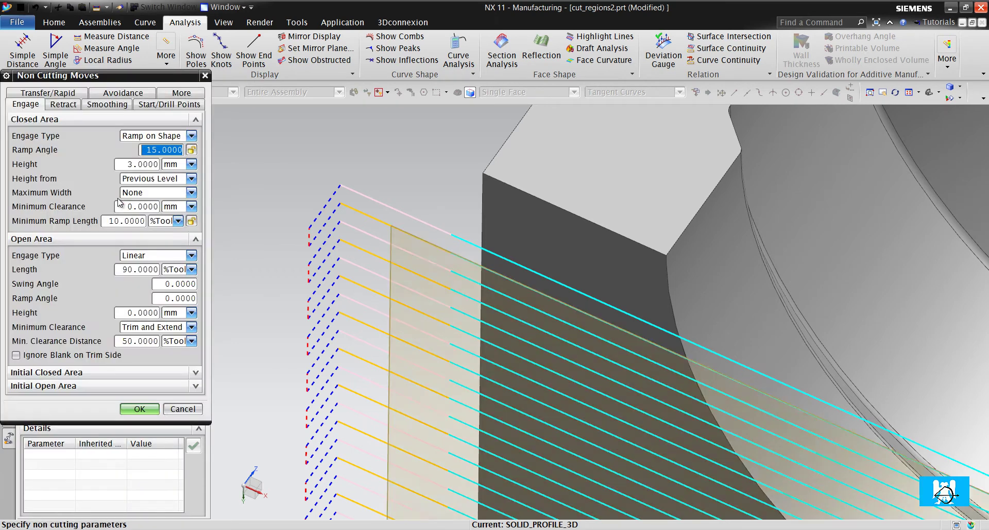
left_click(48, 103)
left_click(159, 189)
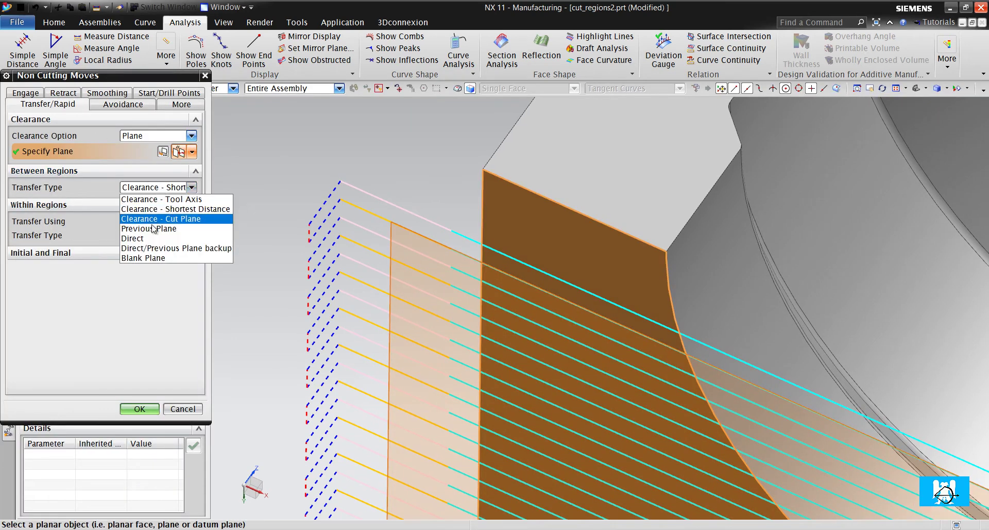
left_click(149, 247)
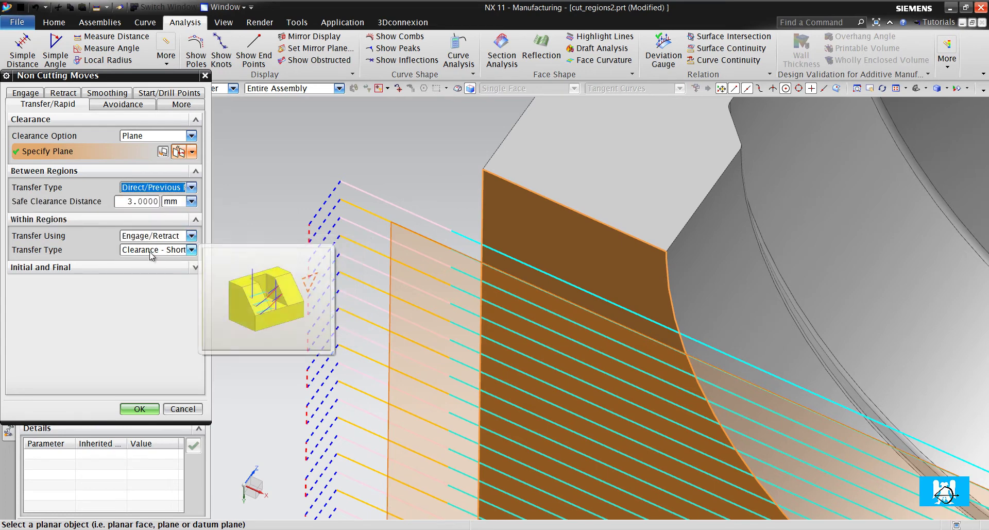
left_click(150, 249)
left_click(149, 258)
left_click(140, 408)
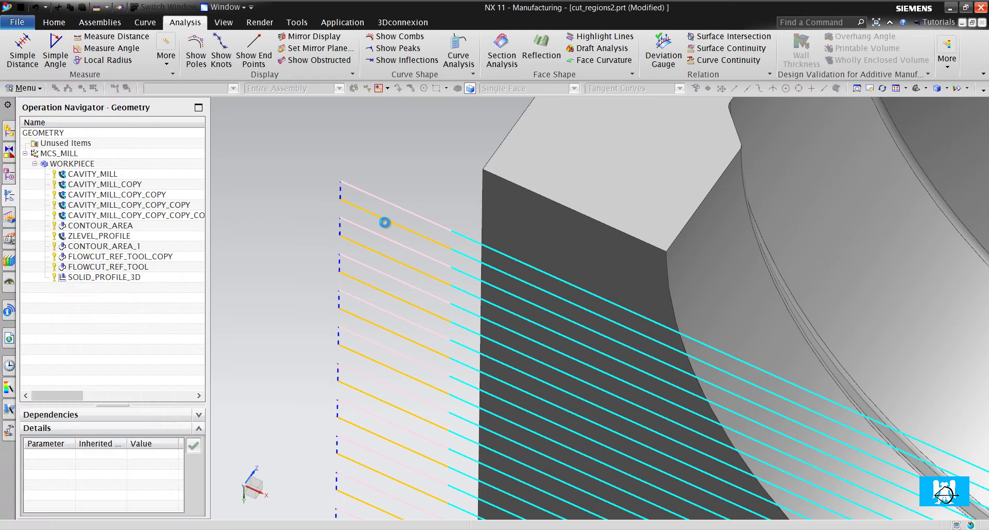
scroll(395, 203, "down", 4)
Replay the mixed-direction wall toolpath and stop it partway through the alternating passes.
scroll(371, 252, "down", 3)
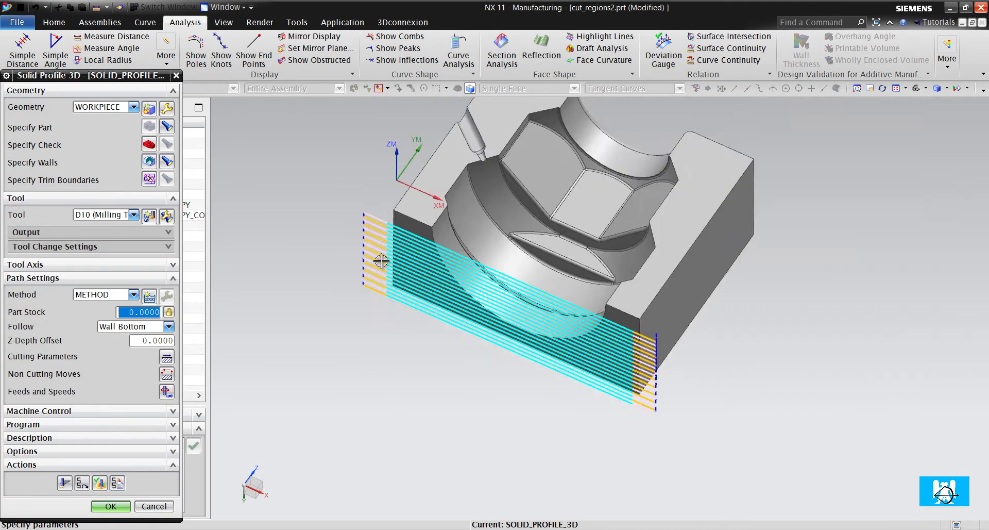
scroll(382, 258, "up", 2)
left_click(100, 483)
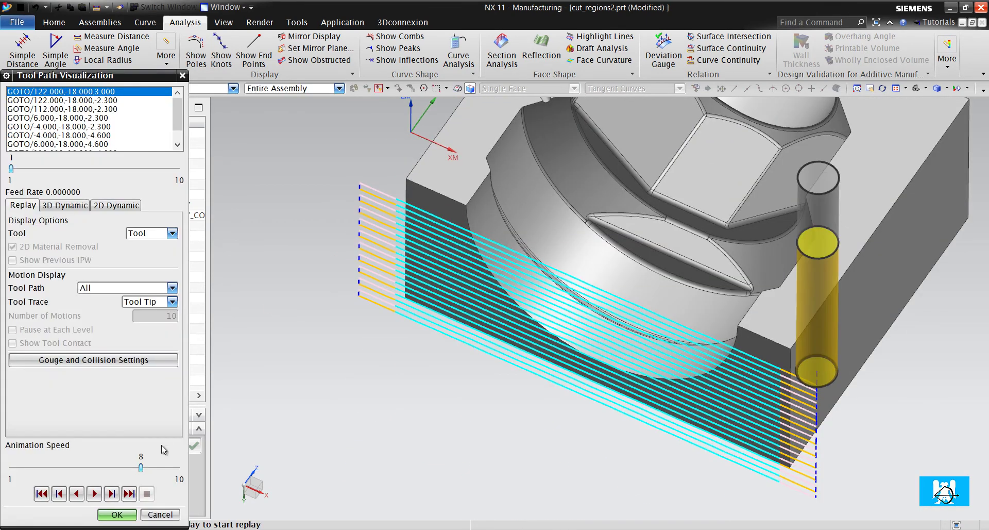
left_click(94, 494)
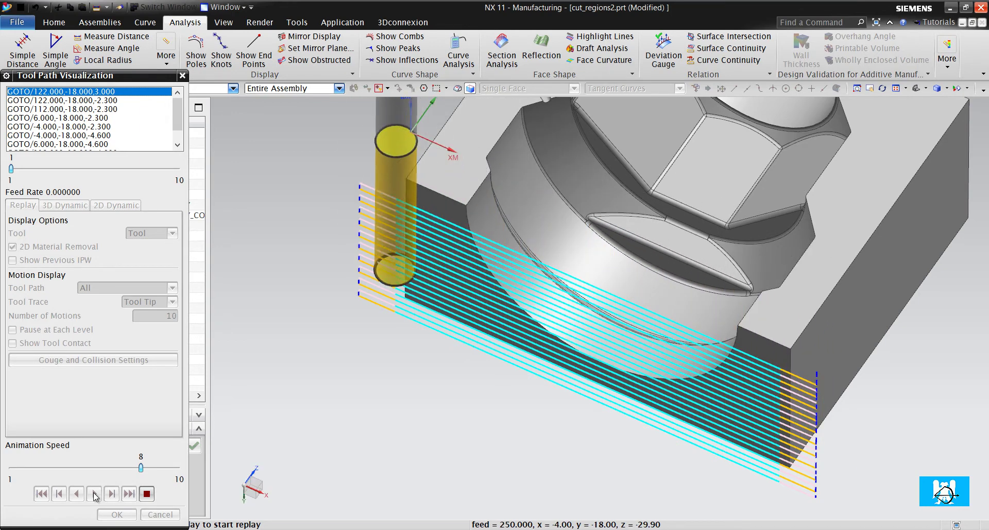
left_click(147, 494)
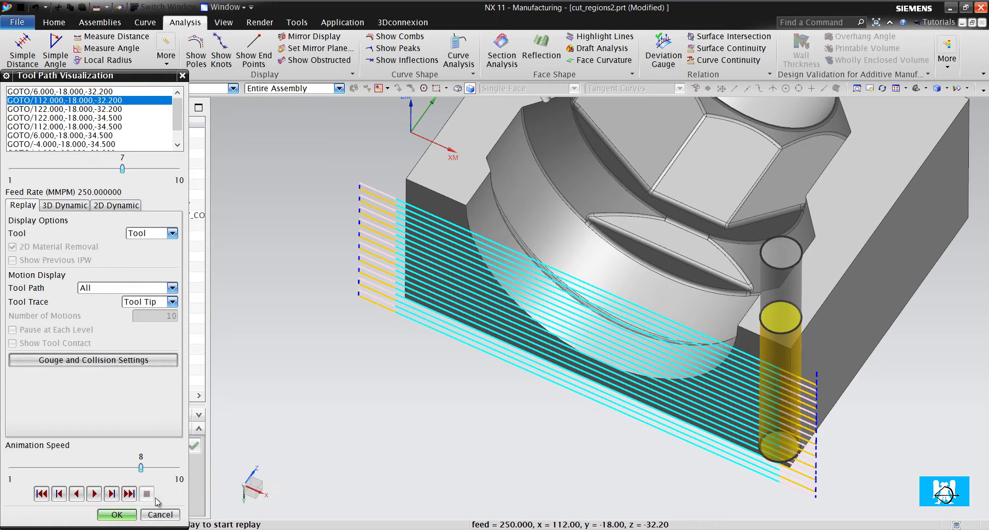
Replace Multiple Depths with Multiple Side Passes (2 mm side stock, 1 mm increment).
left_click(117, 514)
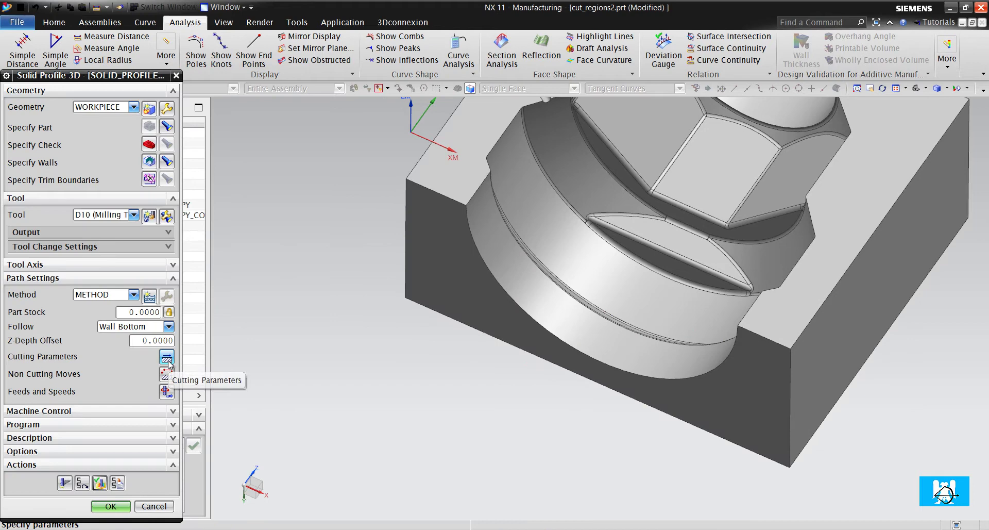
left_click(166, 361)
left_click(102, 103)
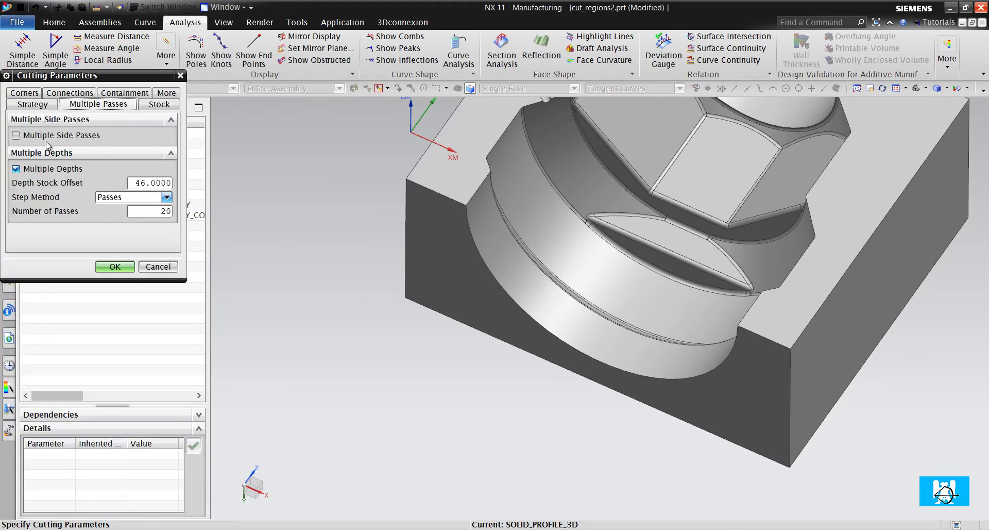
left_click(50, 169)
left_click(50, 136)
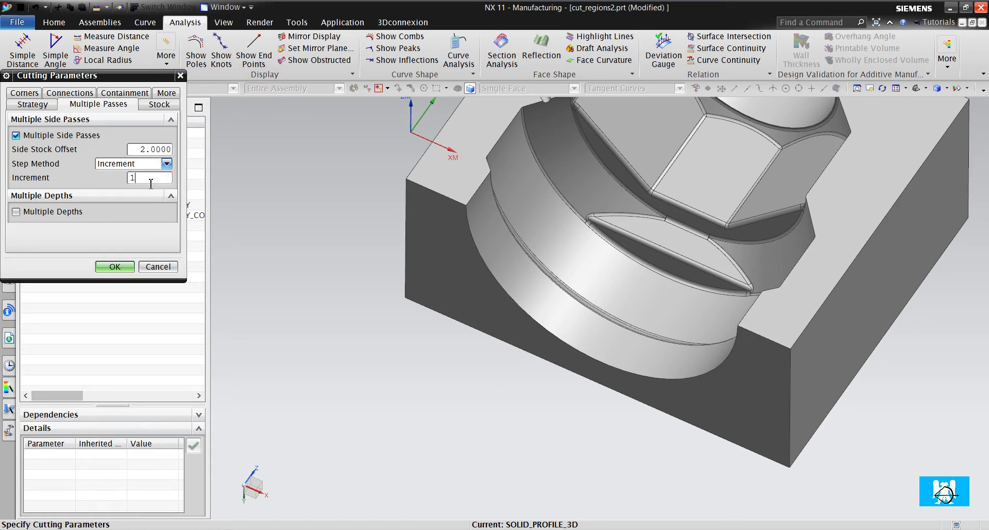
left_click(114, 266)
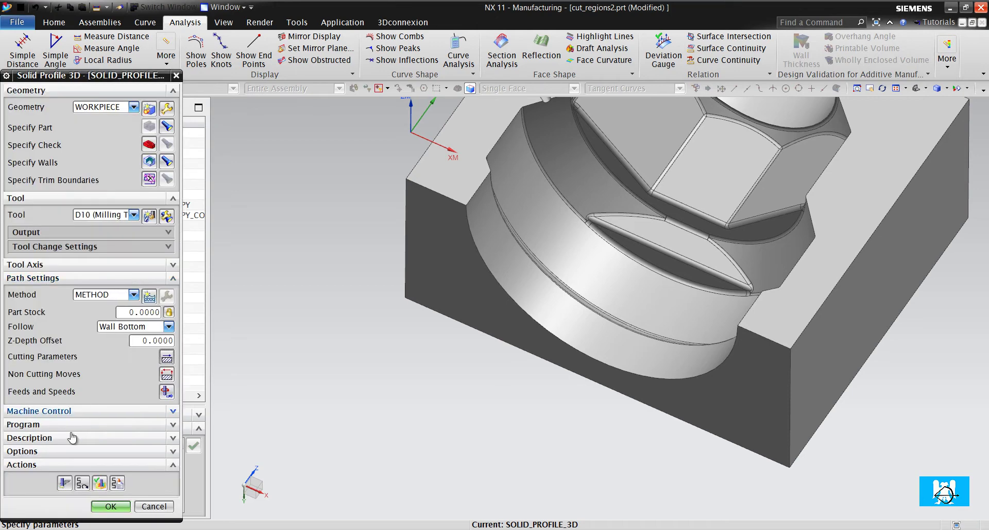
Regenerate the side-pass-only wall toolpath and inspect it.
left_click(64, 482)
scroll(373, 305, "up", 5)
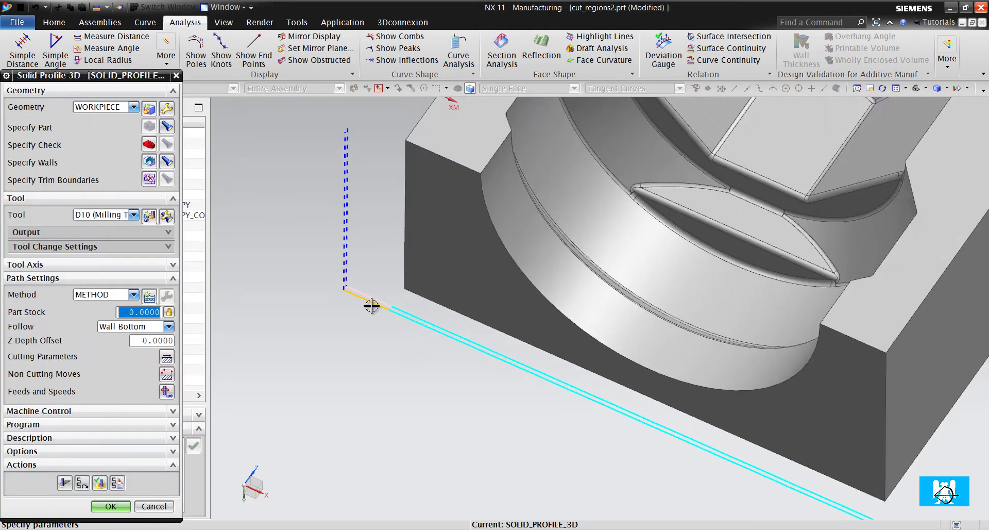
scroll(358, 303, "up", 2)
scroll(336, 263, "down", 6)
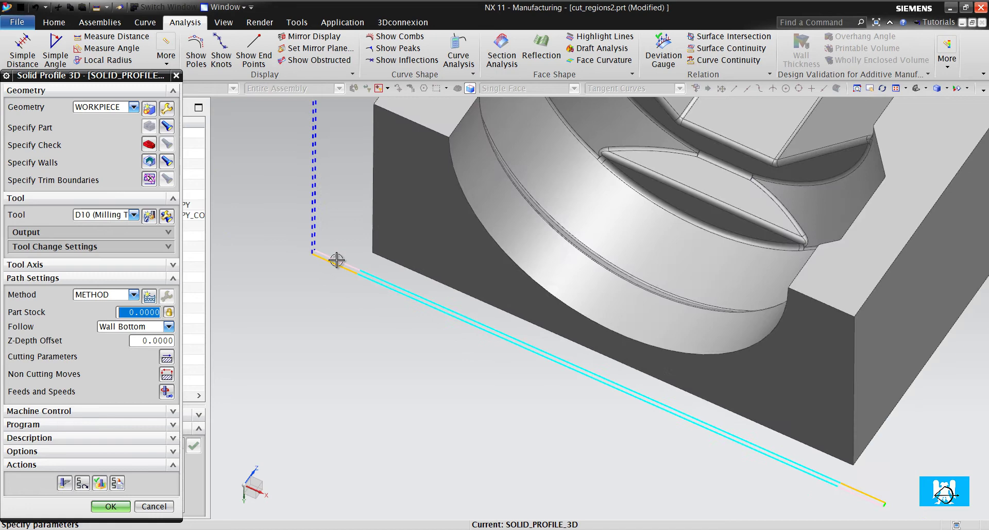
scroll(354, 280, "up", 2)
left_click(167, 357)
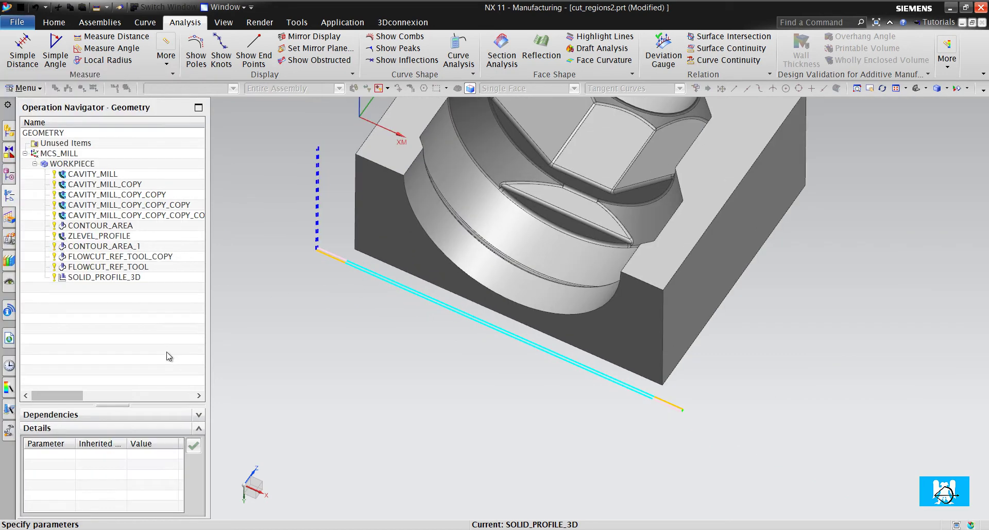
Re-enable Multiple Depths (46 mm stock, 20 passes) with side passes, ordered Side Passes First.
left_click(101, 106)
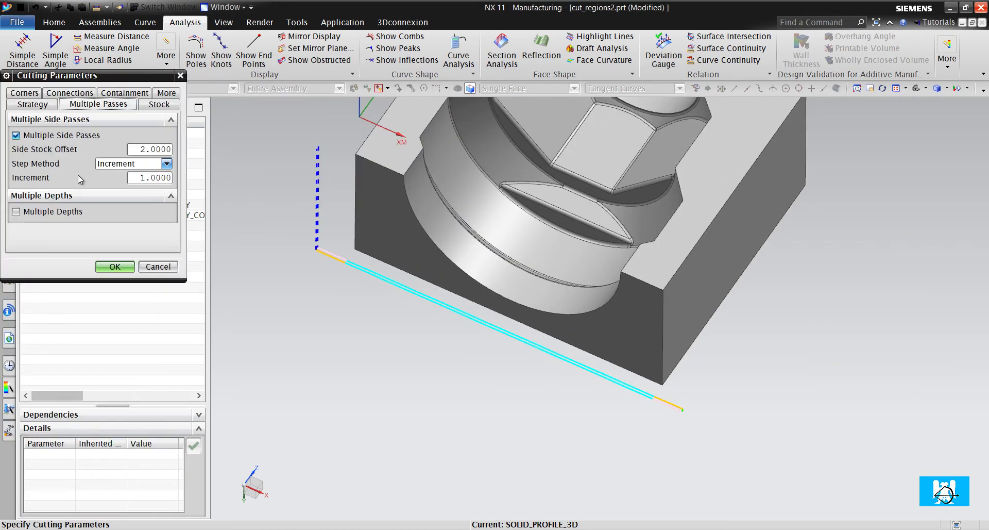
left_click(62, 212)
left_click(125, 316)
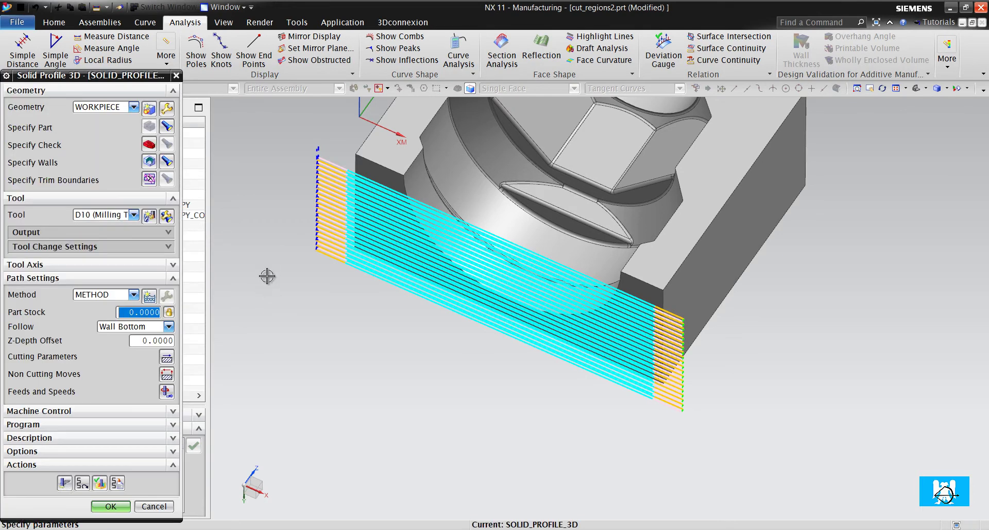
left_click(167, 358)
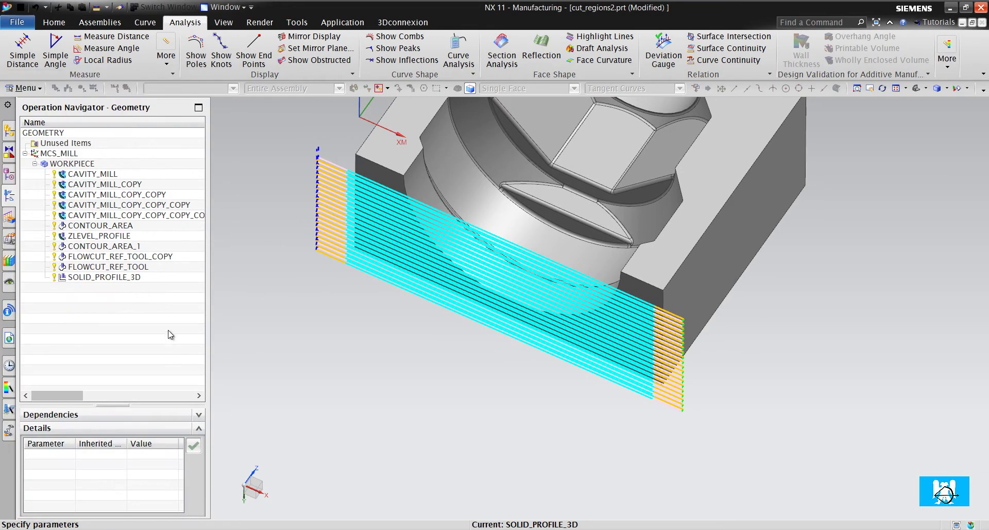
left_click(98, 104)
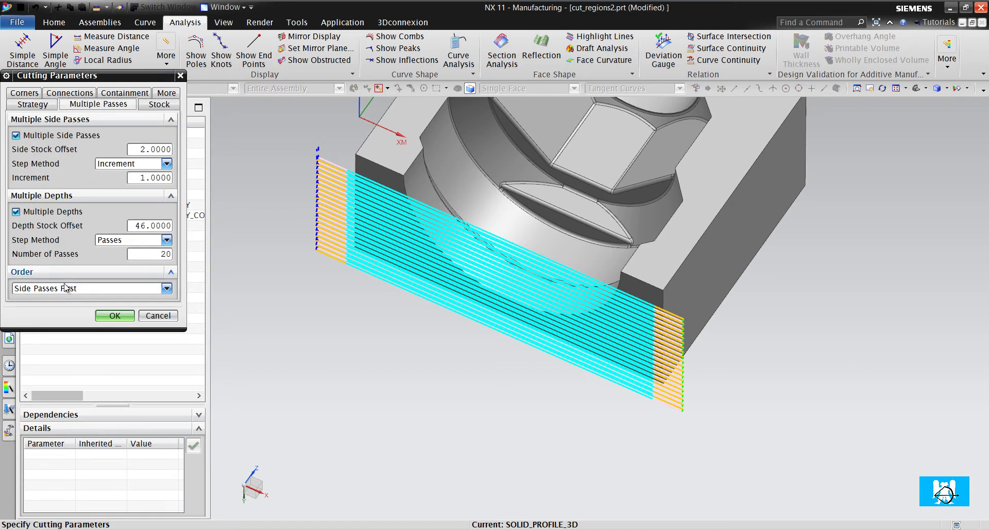
mouse_move(57, 293)
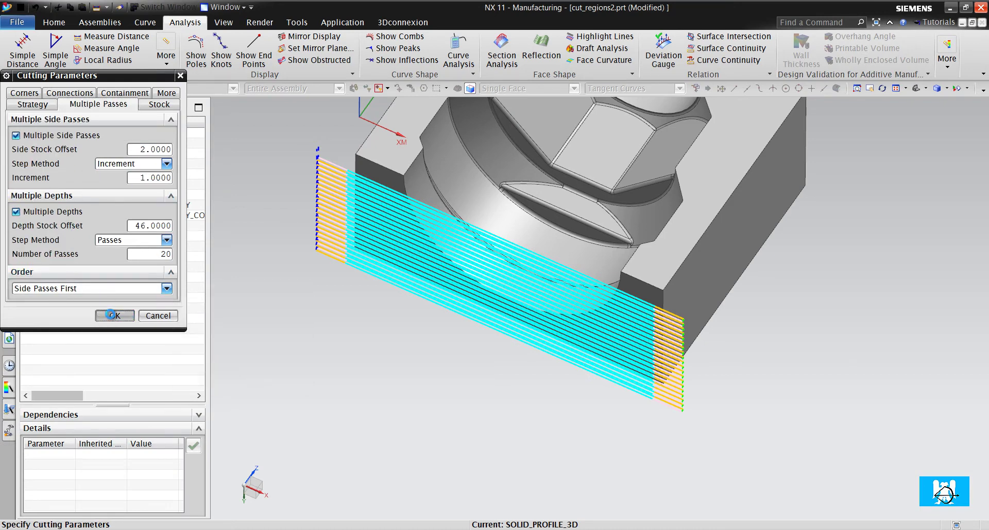
left_click(112, 314)
middle_click_drag(221, 304, 289, 268)
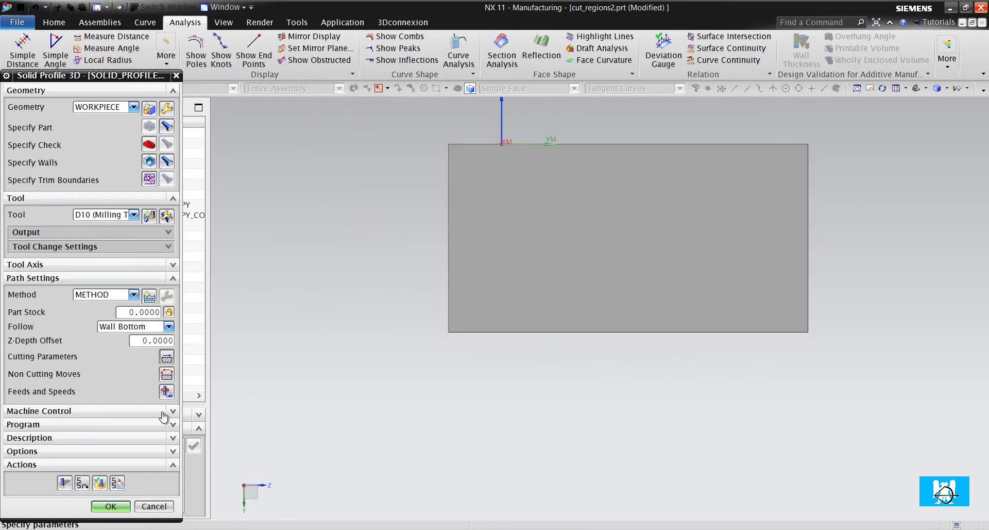
Replay the combined side-and-depth wall toolpath at animation speed 9.
left_click(100, 483)
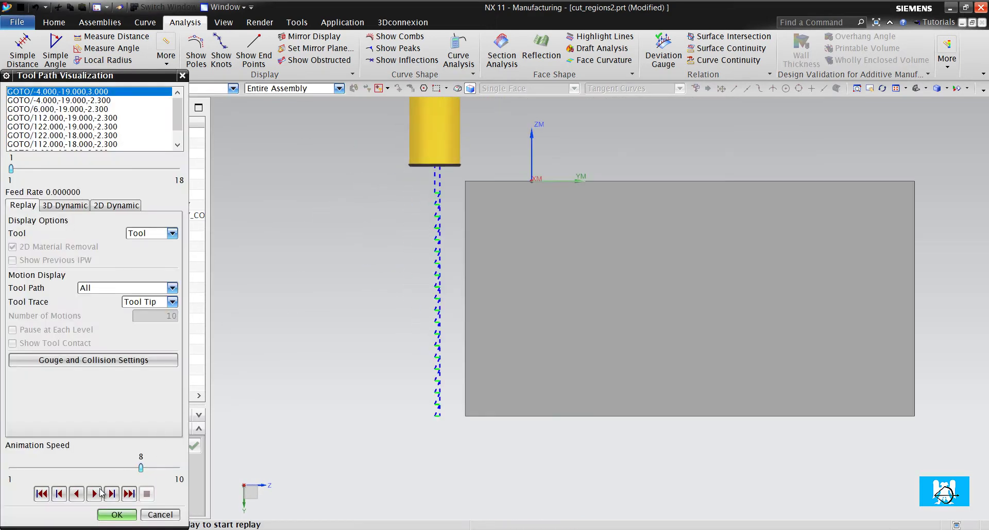
left_click(95, 493)
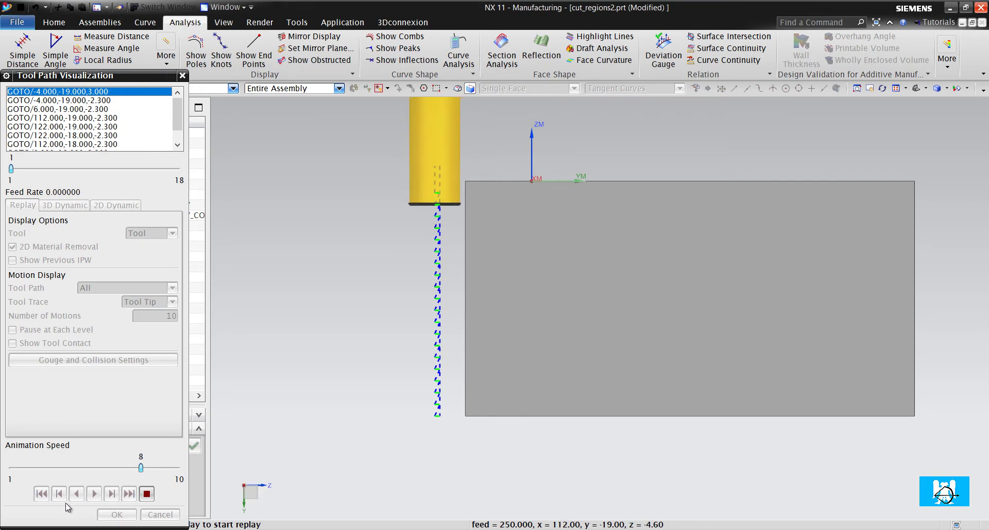
left_click(161, 468)
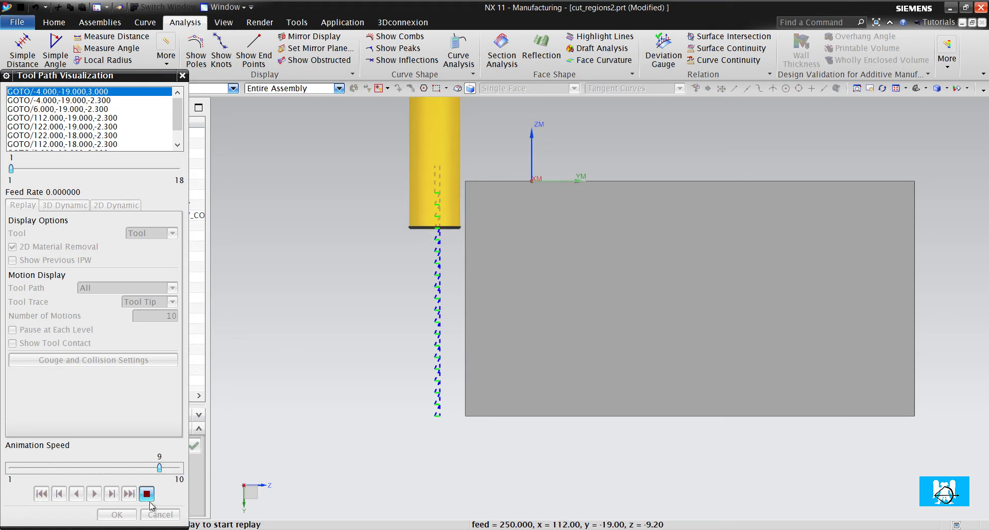
Change the multiple-pass order to Depth First.
left_click(133, 513)
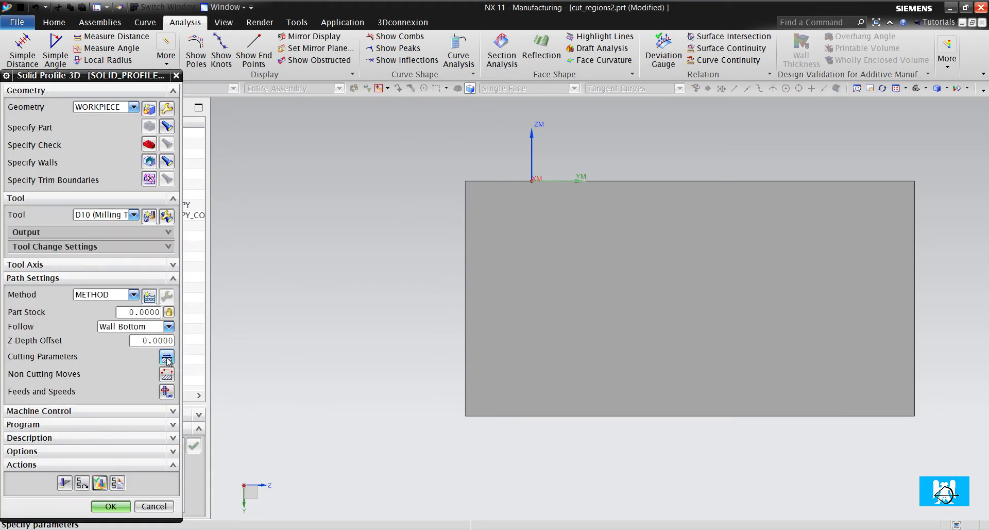
left_click(167, 357)
left_click(99, 104)
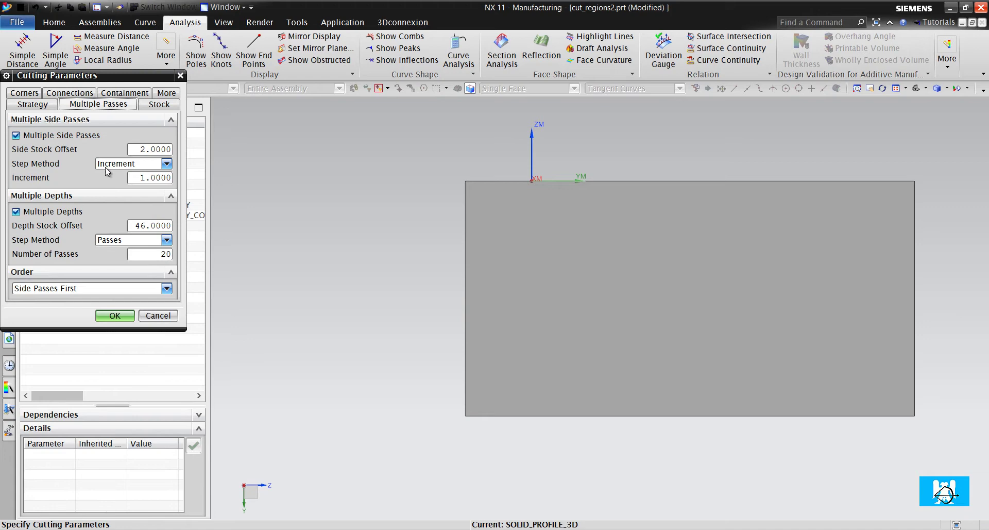
left_click(72, 288)
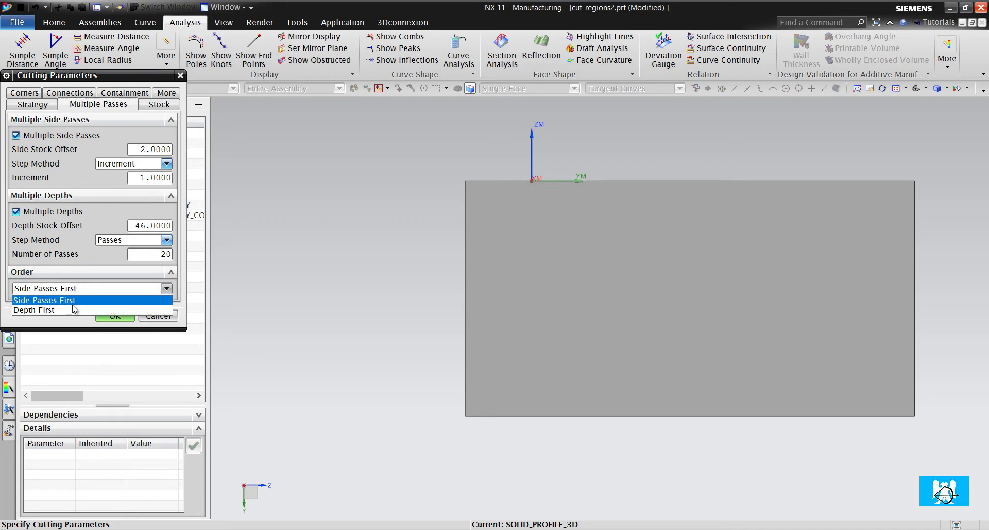
left_click(73, 309)
left_click(112, 315)
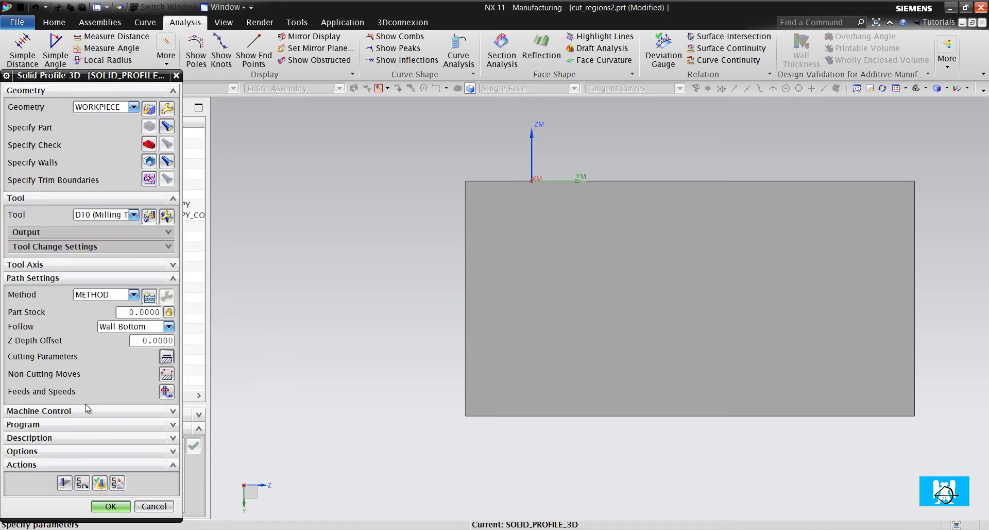
Replay the Depth First wall toolpath to the end.
left_click(101, 482)
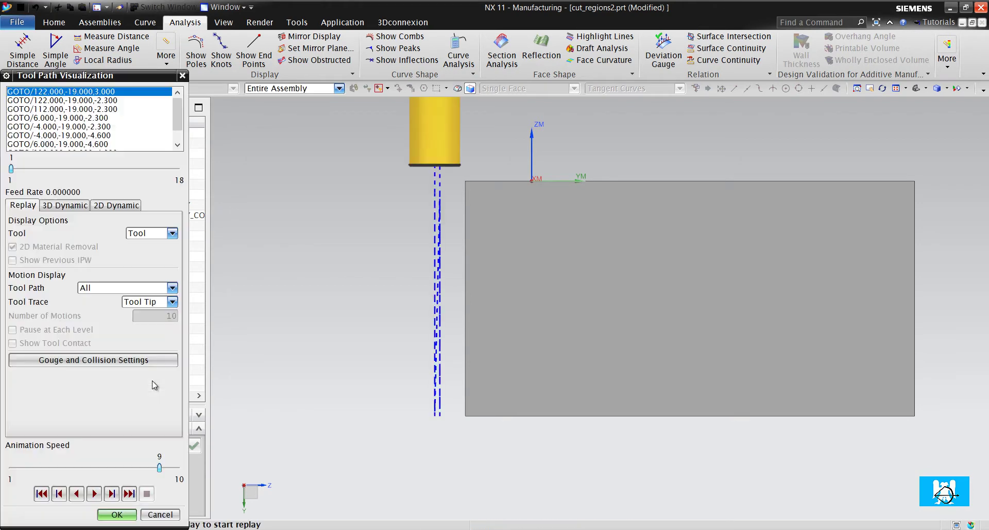
left_click(94, 494)
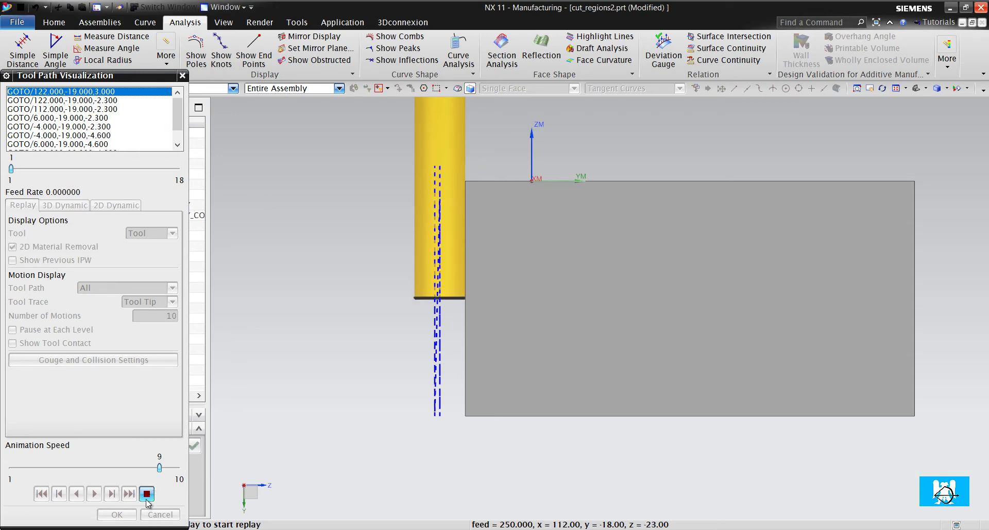
left_click(117, 514)
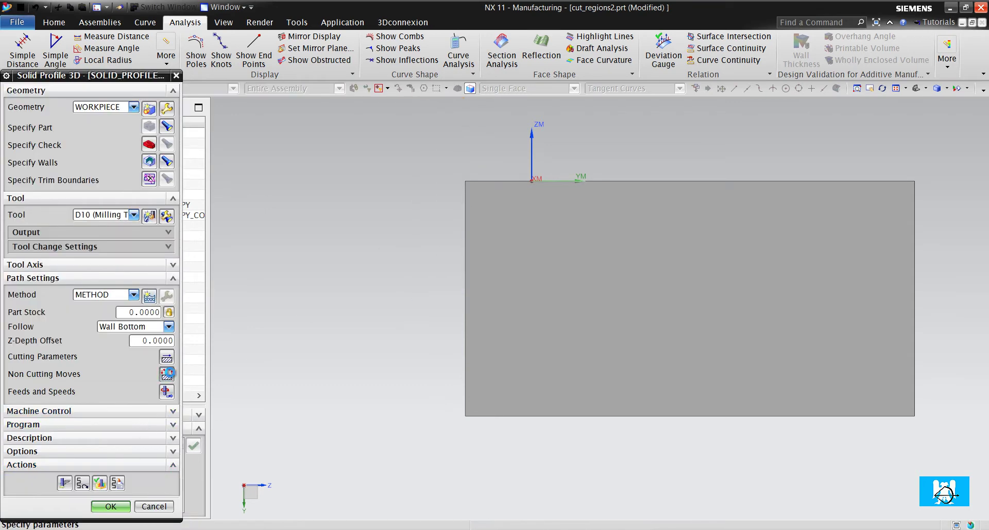
Set within-region transfers to retract along the tool axis.
middle_click(171, 372)
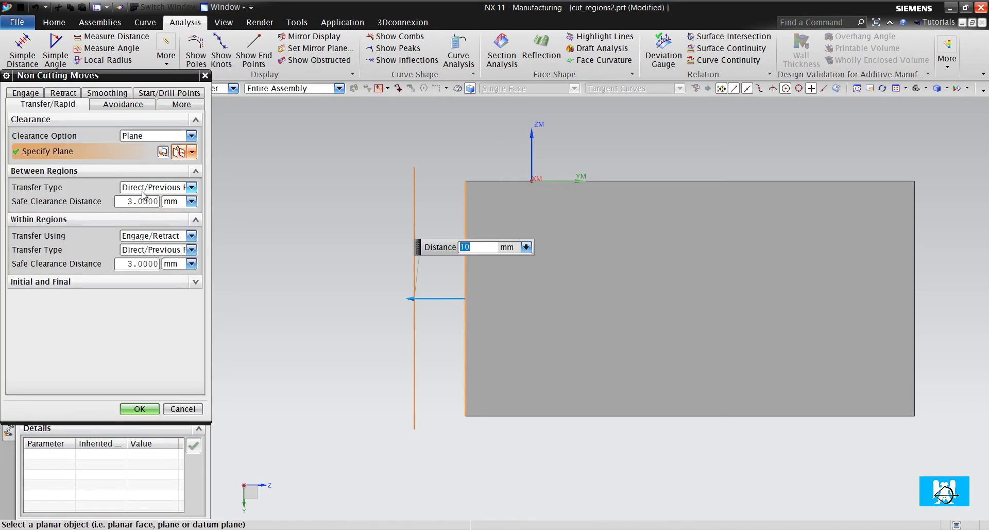
left_click(164, 236)
left_click(162, 249)
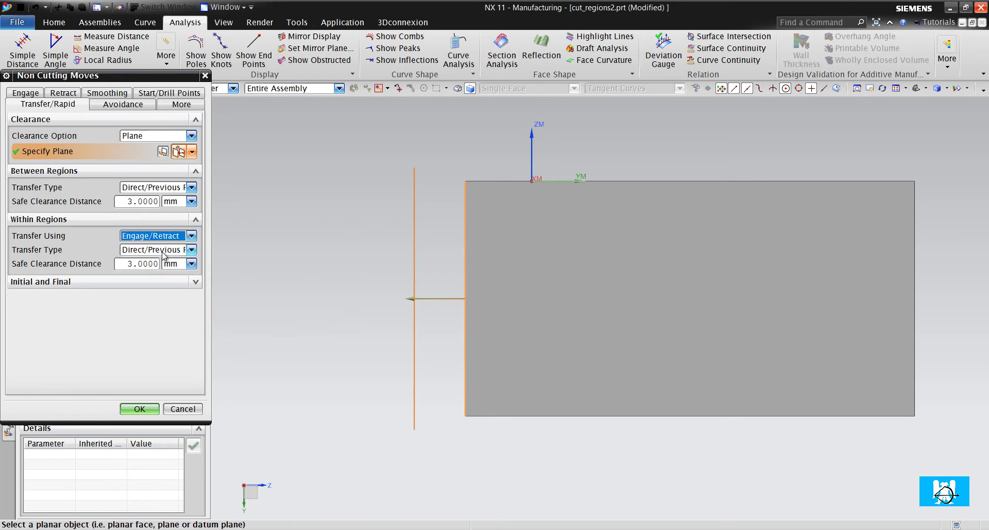
left_click(163, 251)
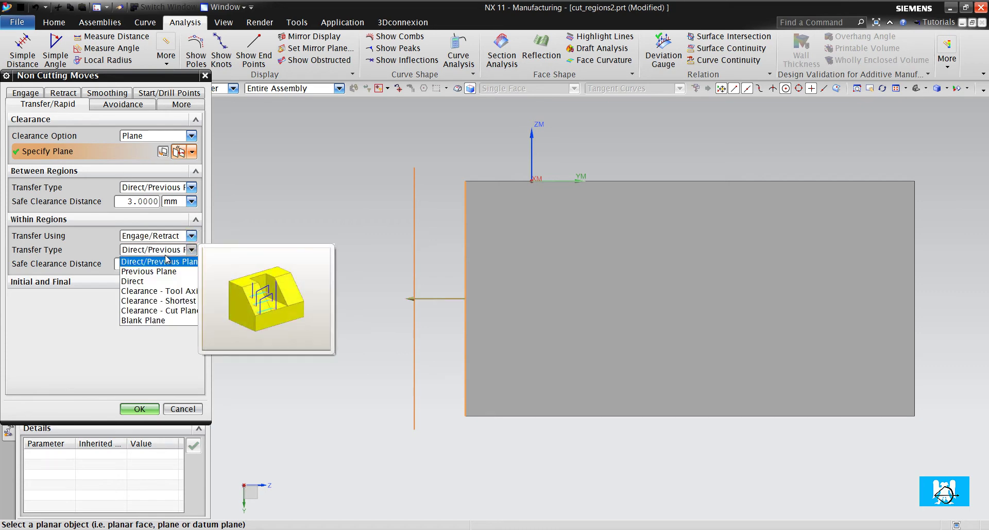
left_click(187, 290)
left_click(139, 408)
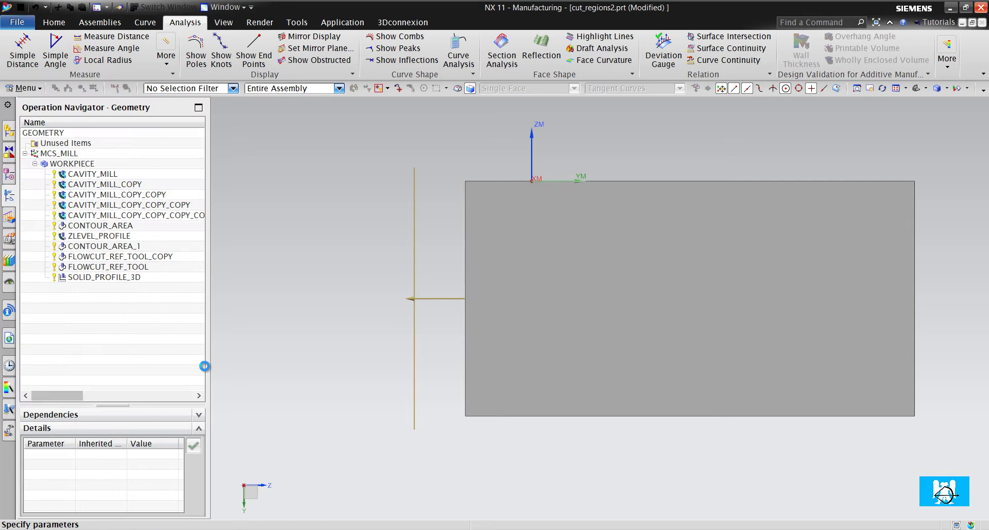
Regenerate the wall toolpath and inspect the new transfer moves.
left_click(65, 483)
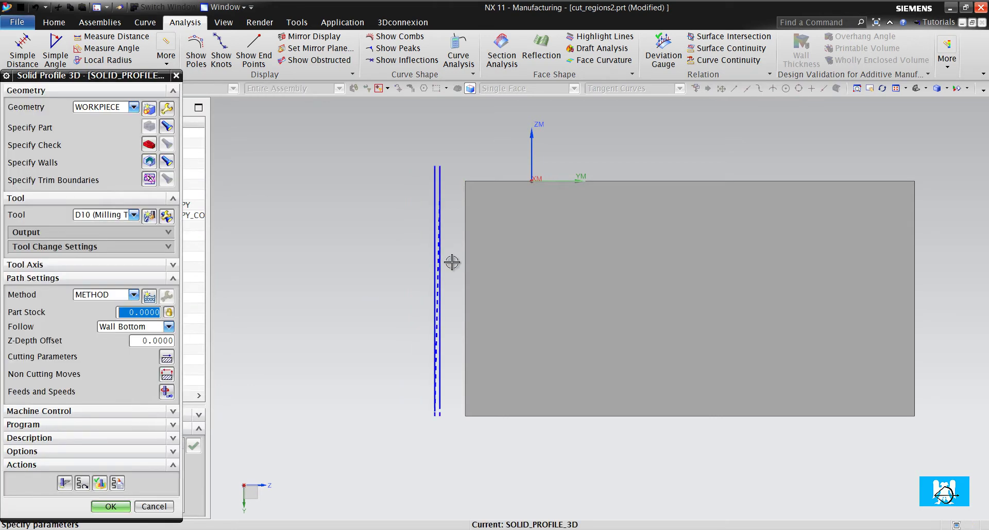
middle_click_drag(454, 274, 472, 280)
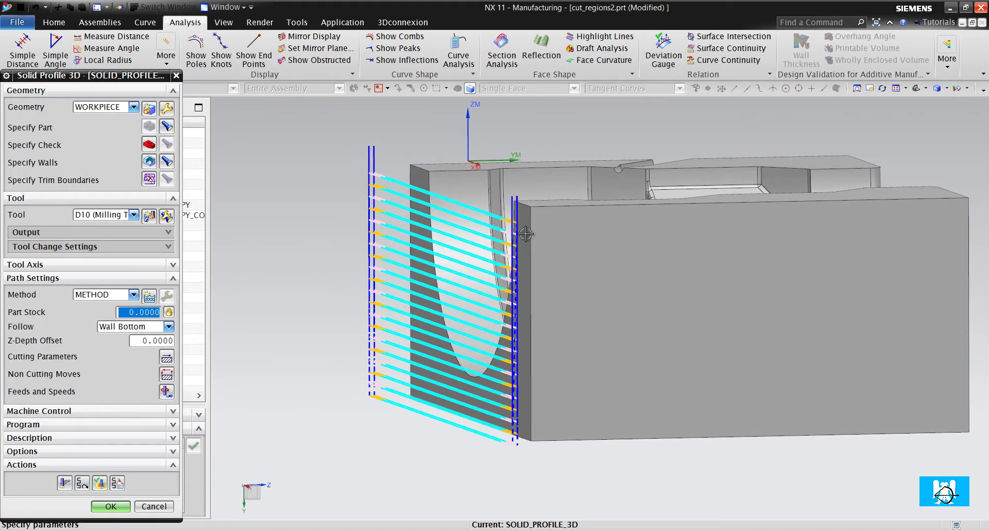
scroll(504, 209, "up", 5)
scroll(504, 208, "up", 5)
scroll(518, 226, "down", 3)
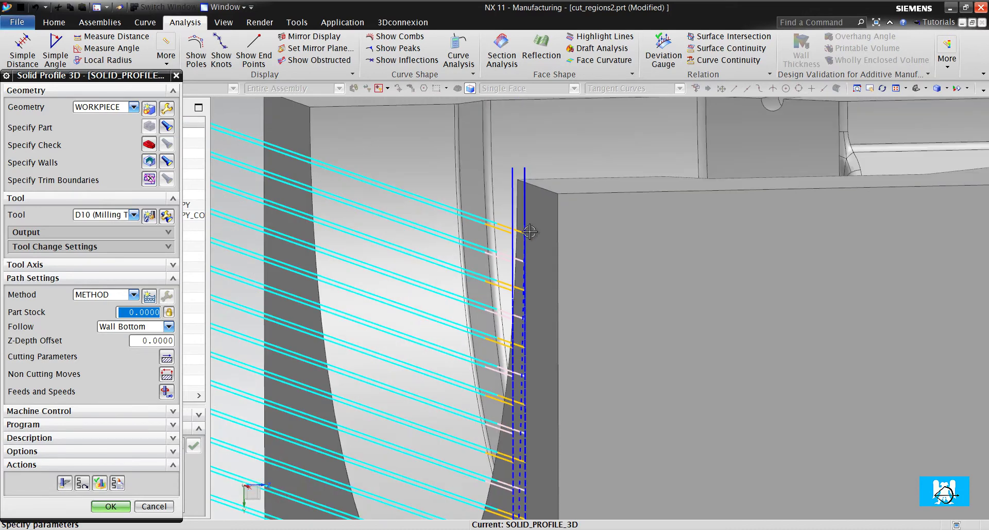
scroll(528, 235, "down", 3)
key("Escape")
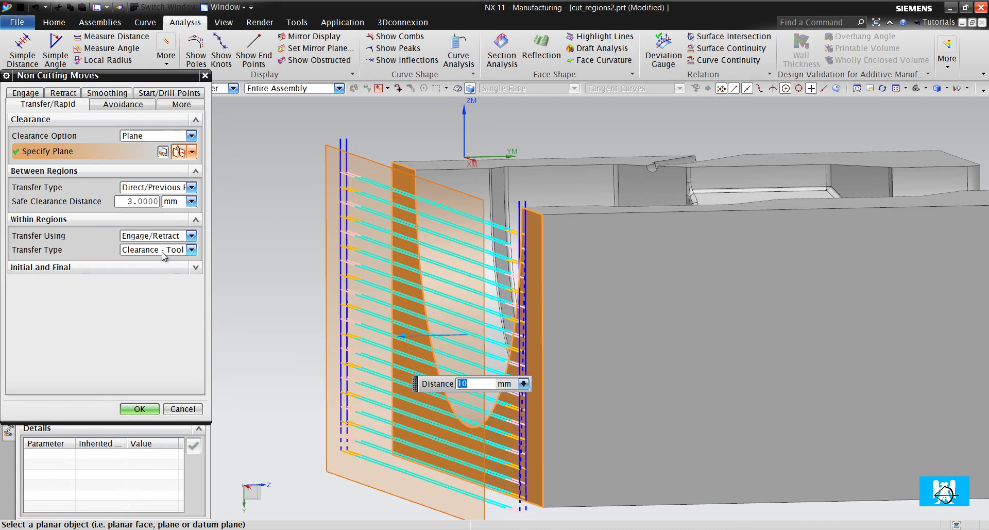
Restore direct within-region transfers and use Clearance - Tool Axis between regions.
left_click(164, 249)
left_click(164, 261)
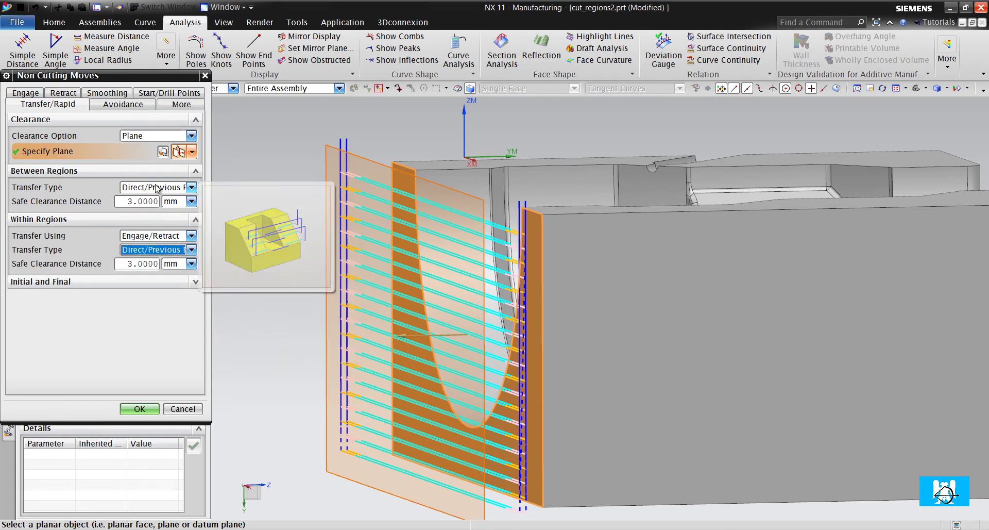
left_click(159, 188)
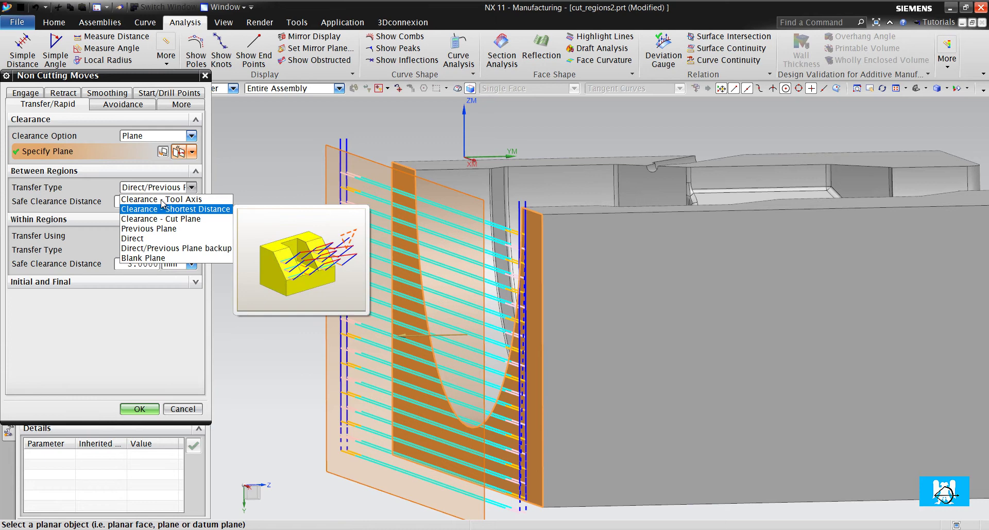
left_click(161, 199)
left_click(144, 409)
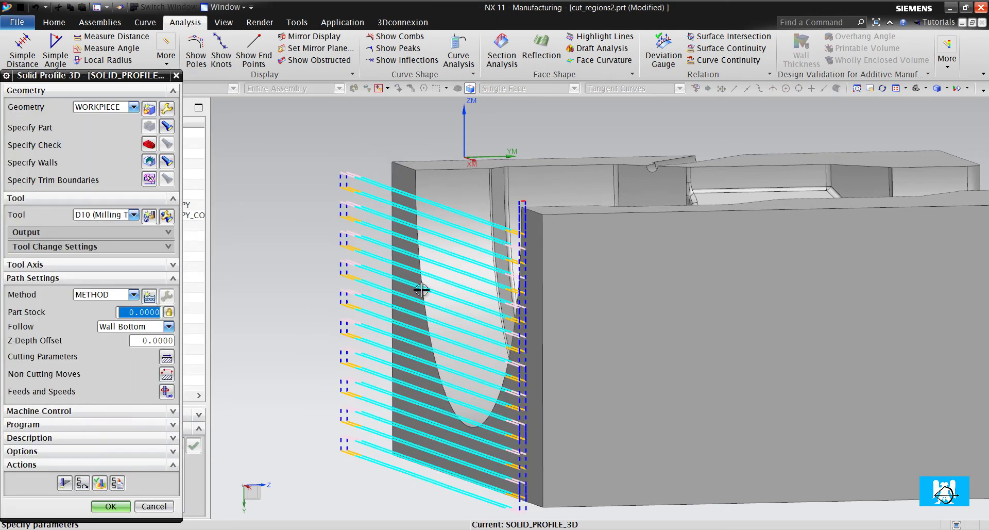
Replay the toolpath with clearance retracts and stop it partway.
left_click(100, 483)
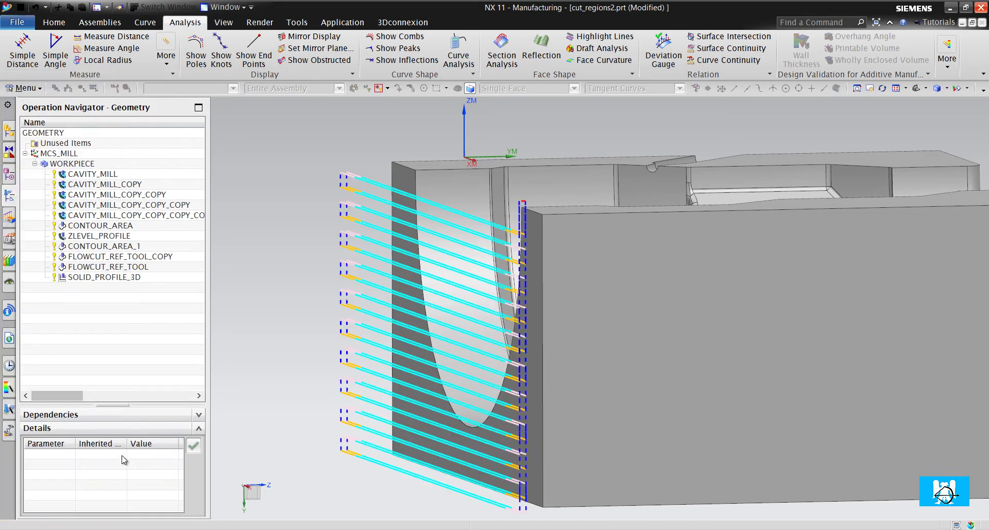
left_click(95, 494)
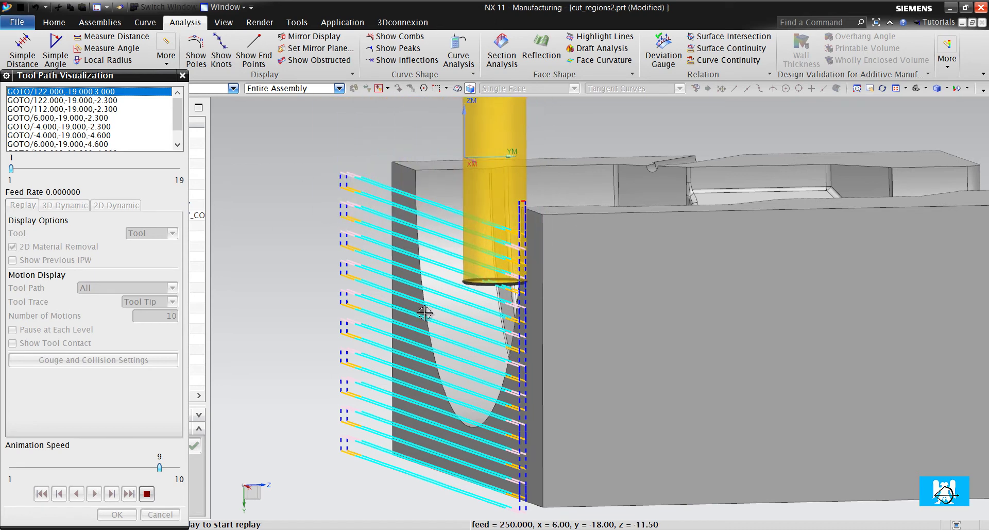
left_click(146, 493)
Select the mold block's outer side faces, front, right and far faces, as walls.
left_click(116, 514)
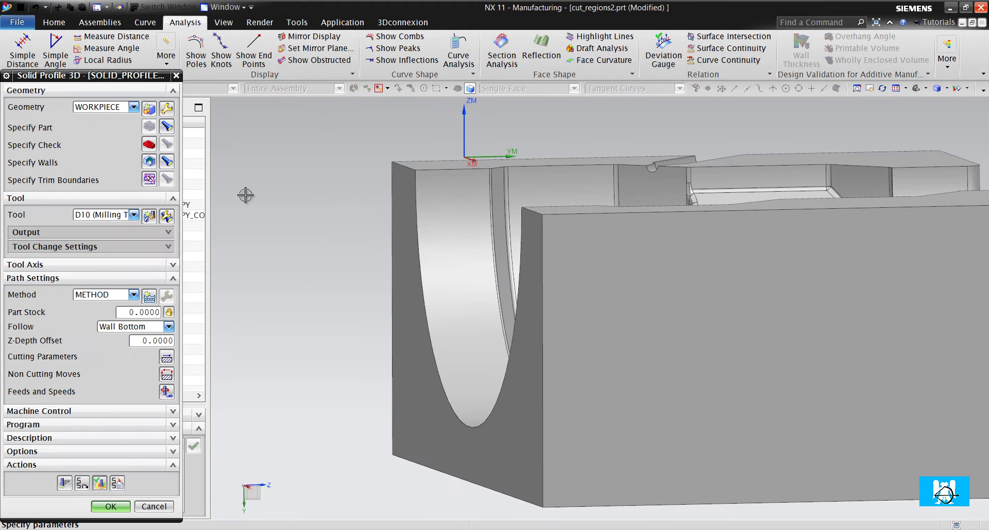
left_click(149, 168)
left_click(581, 282)
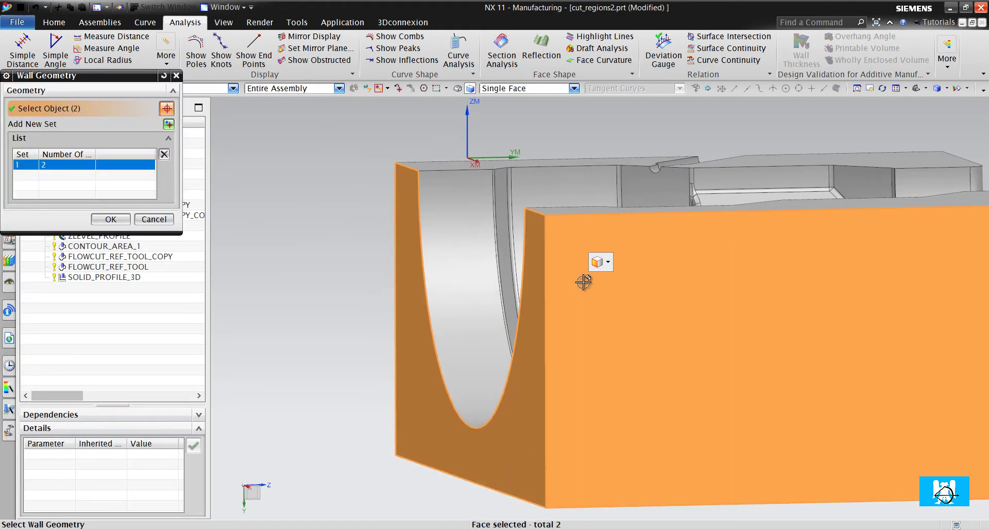
scroll(582, 285, "up", 4)
scroll(608, 325, "down", 4)
left_click(685, 419)
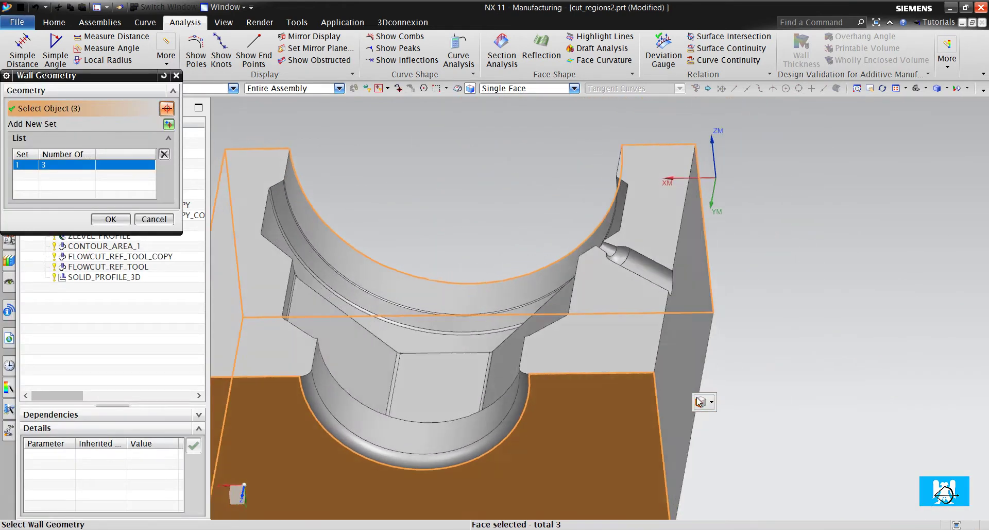
middle_click_drag(699, 401, 644, 360)
left_click(608, 335)
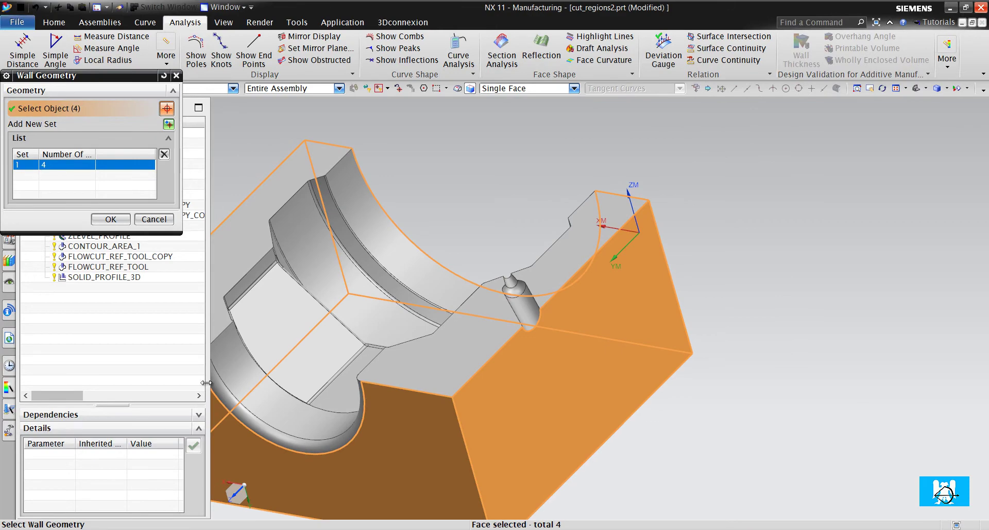
left_click(115, 220)
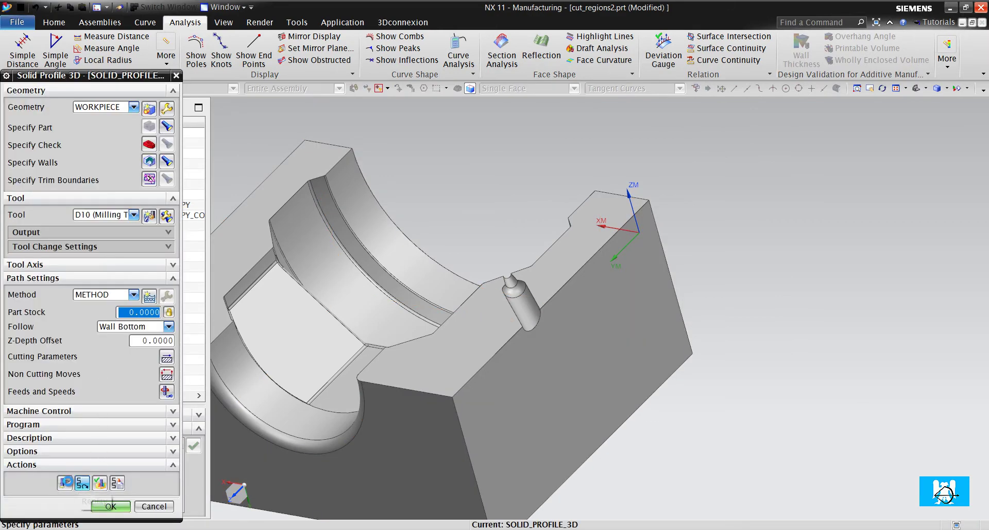
Generate the perimeter wall toolpath, inspect it, and accept the operation.
left_click(64, 483)
middle_click_drag(512, 217, 587, 186)
scroll(515, 257, "down", 3)
scroll(481, 305, "up", 8)
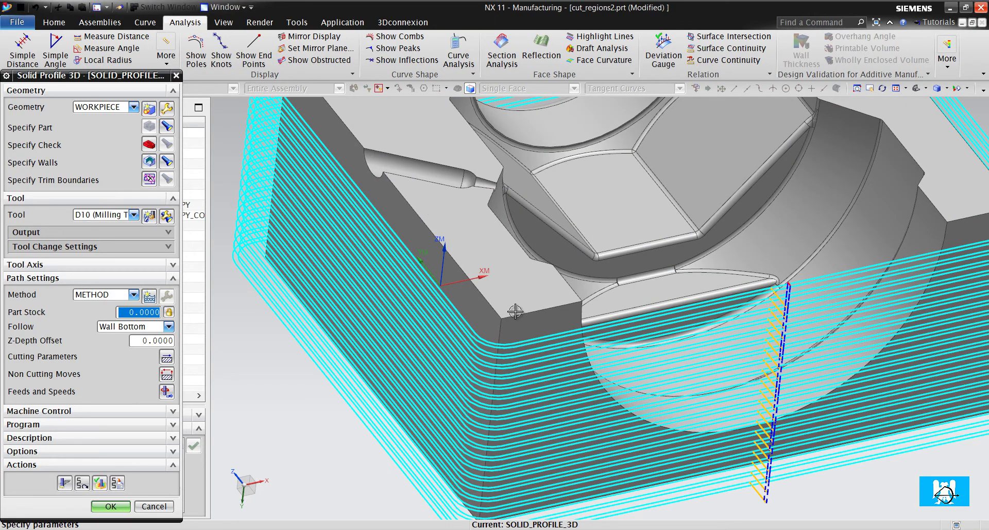
scroll(520, 304, "down", 3)
scroll(525, 329, "up", 2)
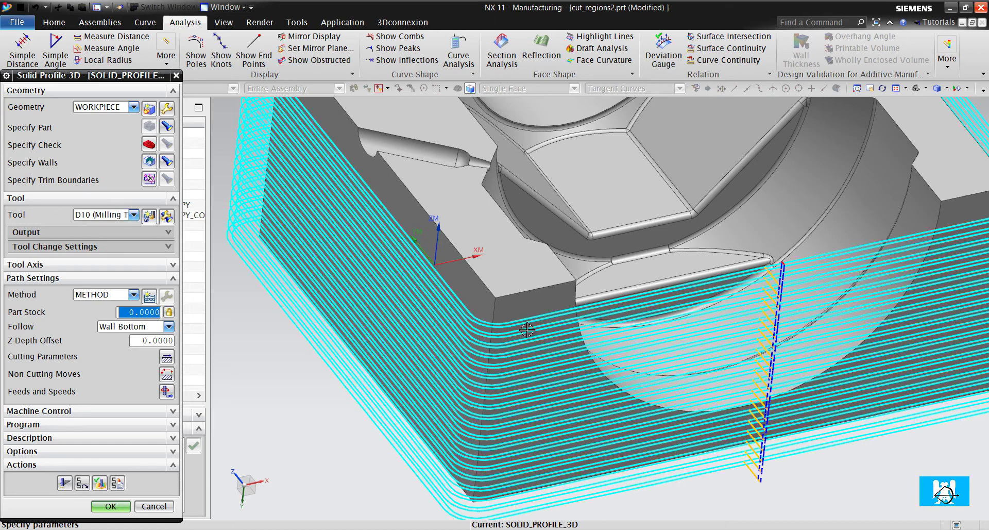
scroll(527, 330, "down", 2)
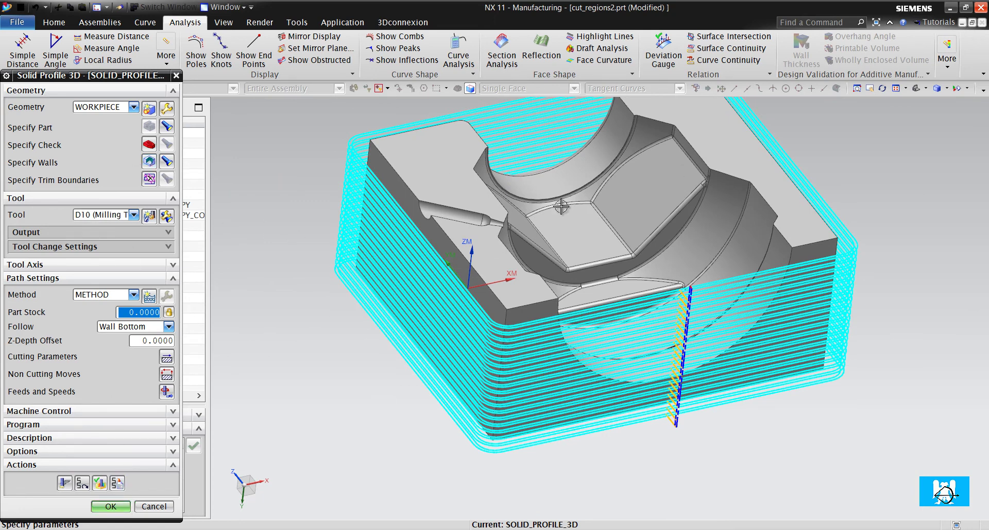
left_click(111, 509)
Switch to the face_mill_2.prt part.
left_click(222, 7)
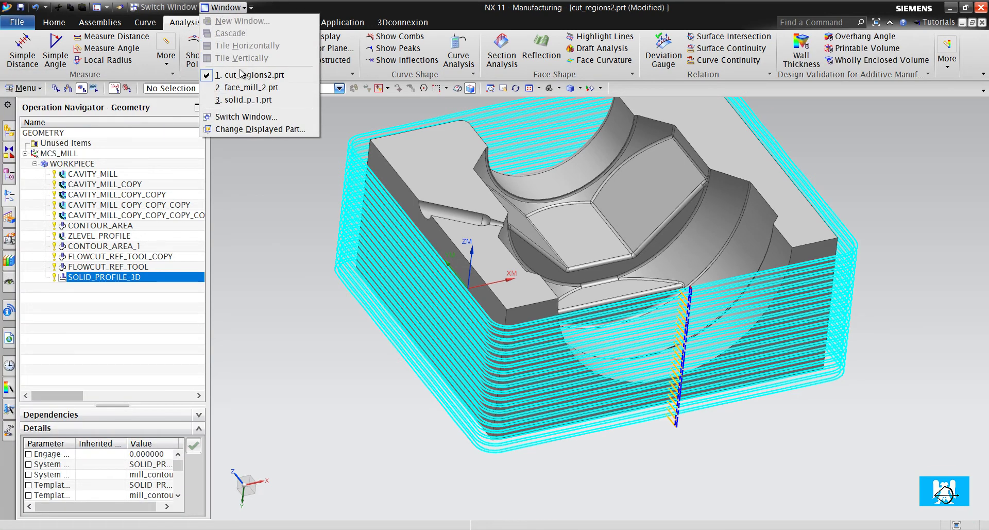
left_click(249, 88)
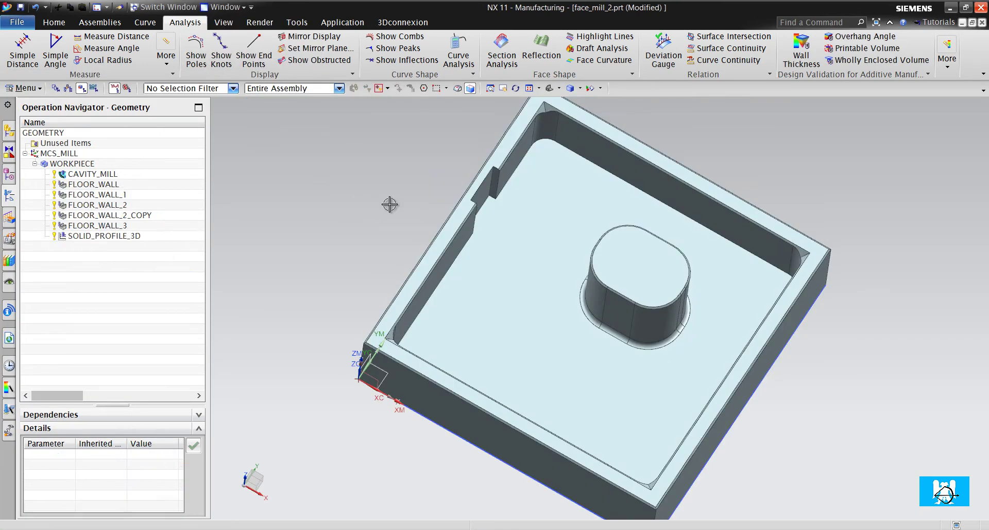
scroll(513, 177, "up", 5)
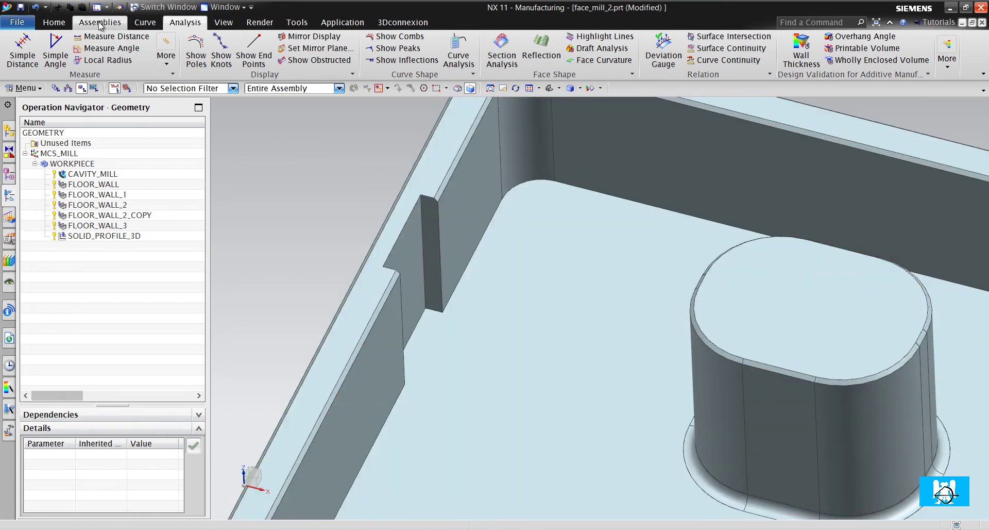
Create a mill_contour Solid Profile 3D operation using the D10 tool.
left_click(69, 23)
left_click(94, 51)
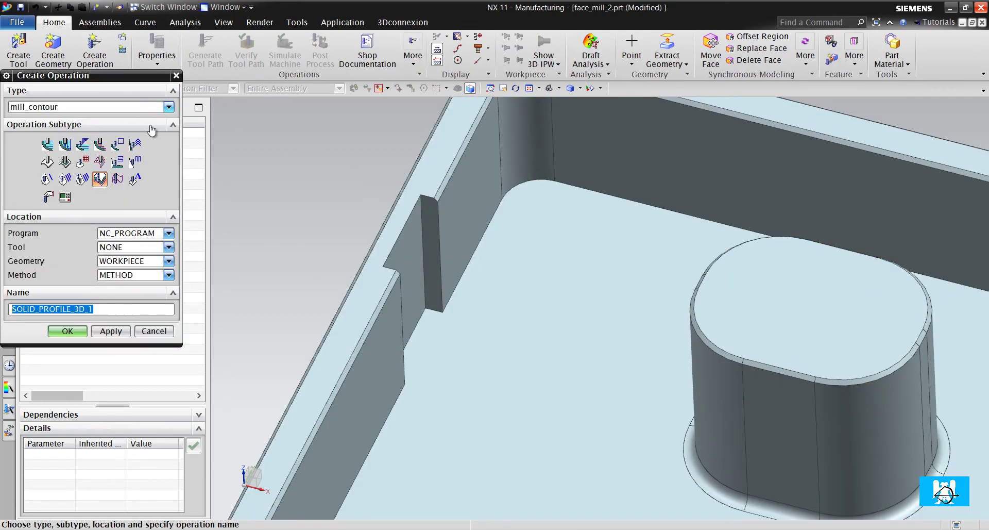
left_click(122, 248)
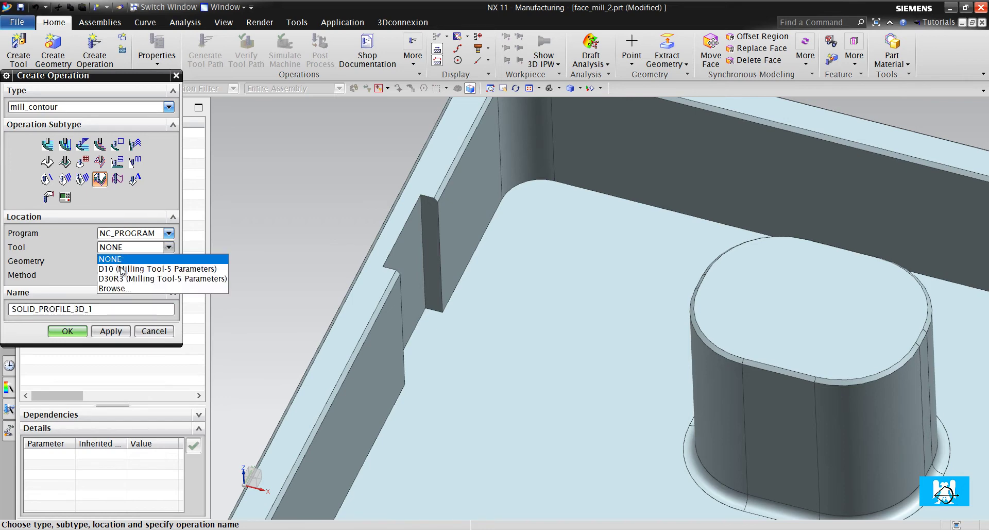
left_click(122, 268)
left_click(83, 331)
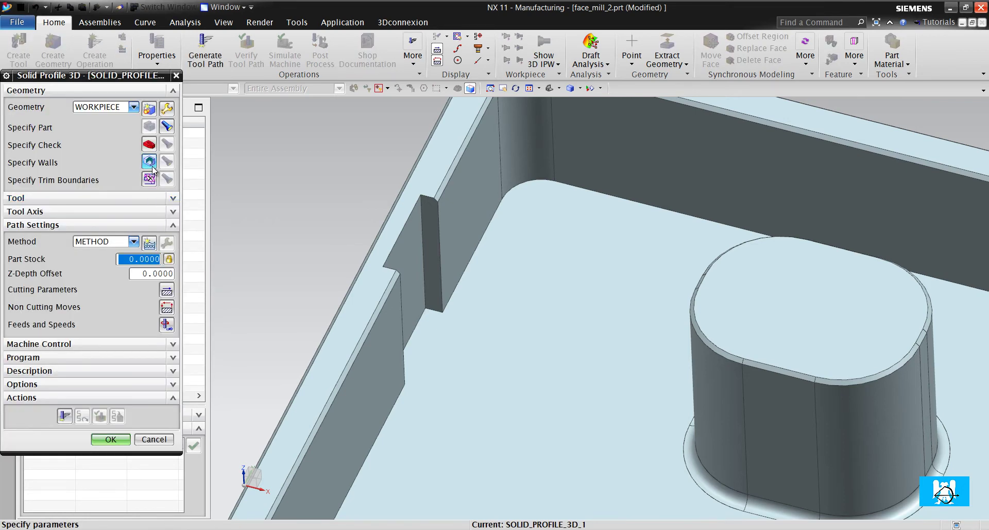
Specify the pocket wall as walls using the Tangent Faces rule.
left_click(153, 167)
left_click(504, 89)
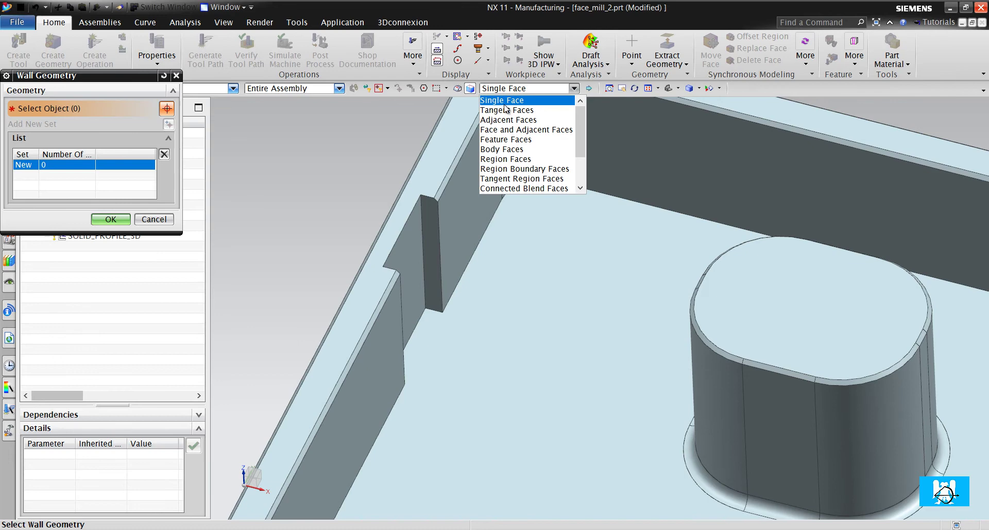
left_click(505, 109)
left_click(477, 191)
left_click(110, 219)
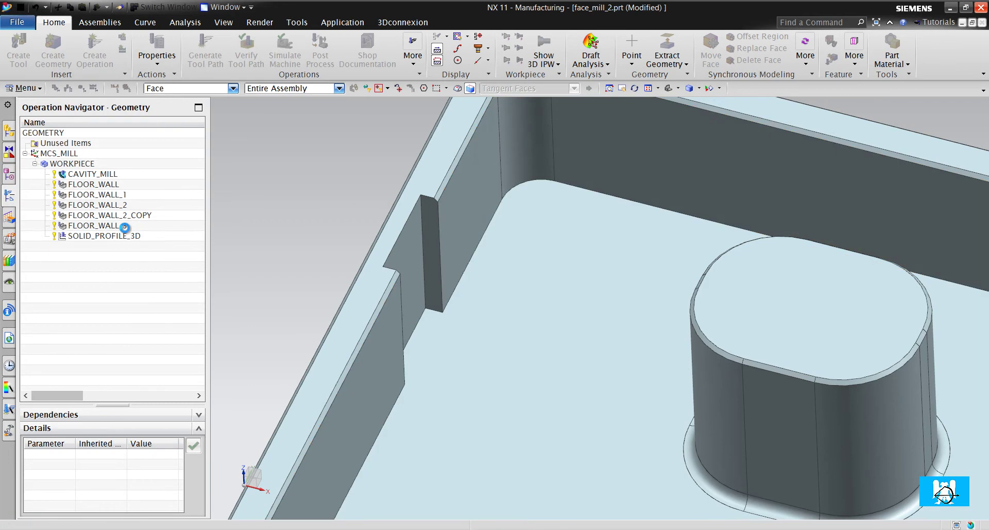
Generate the initial pocket wall toolpath and zoom to view it.
left_click(64, 429)
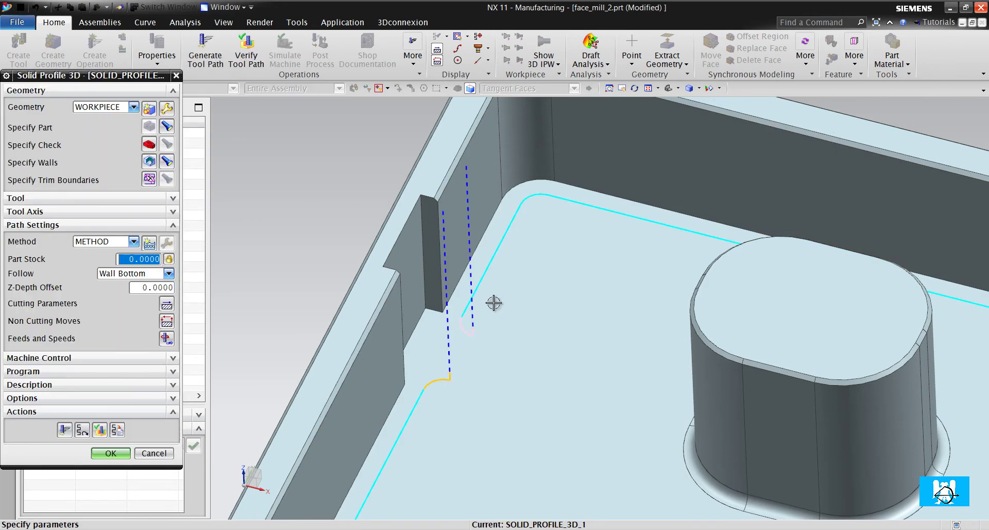
scroll(494, 303, "up", 2)
scroll(474, 317, "up", 2)
scroll(457, 322, "up", 2)
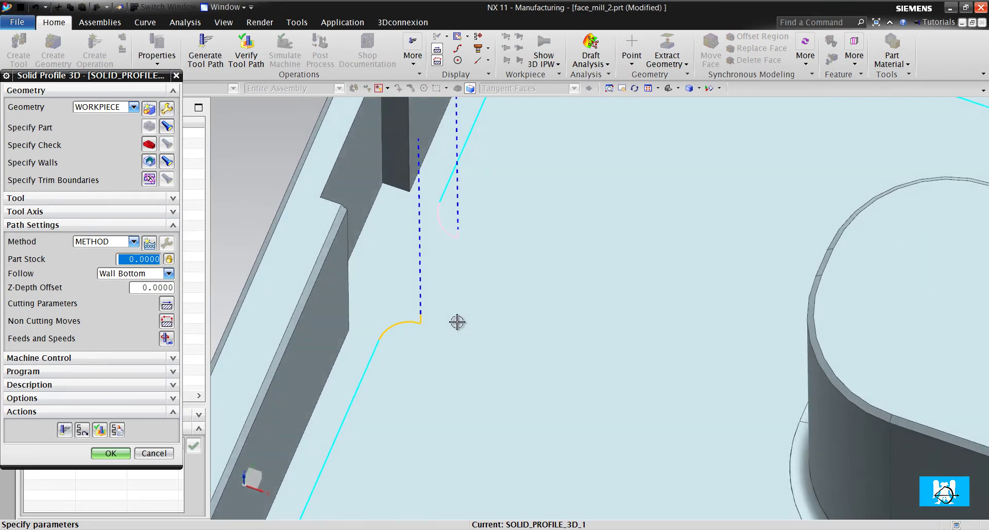
scroll(438, 309, "up", 1)
scroll(397, 291, "up", 2)
scroll(371, 278, "up", 2)
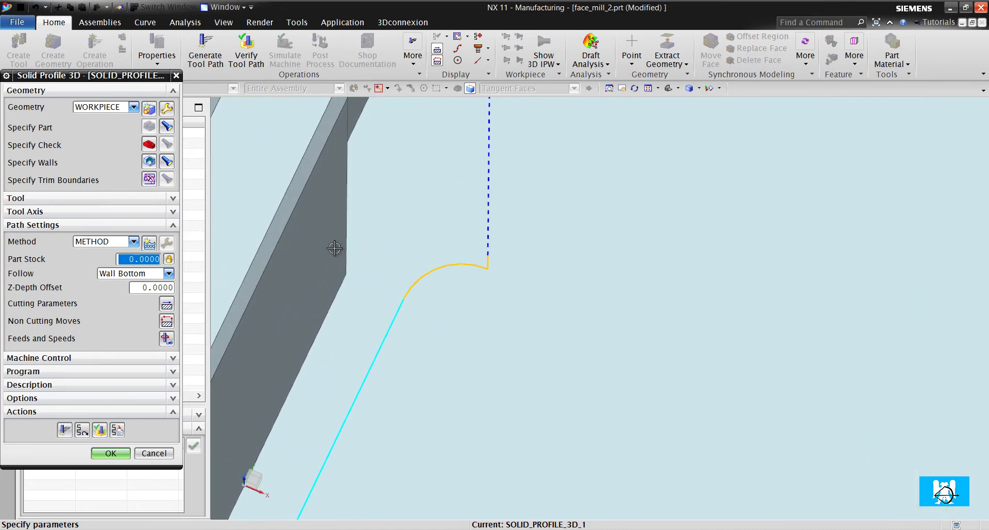
Set Extend at Edges to 3 mm and regenerate the toolpath.
left_click(166, 304)
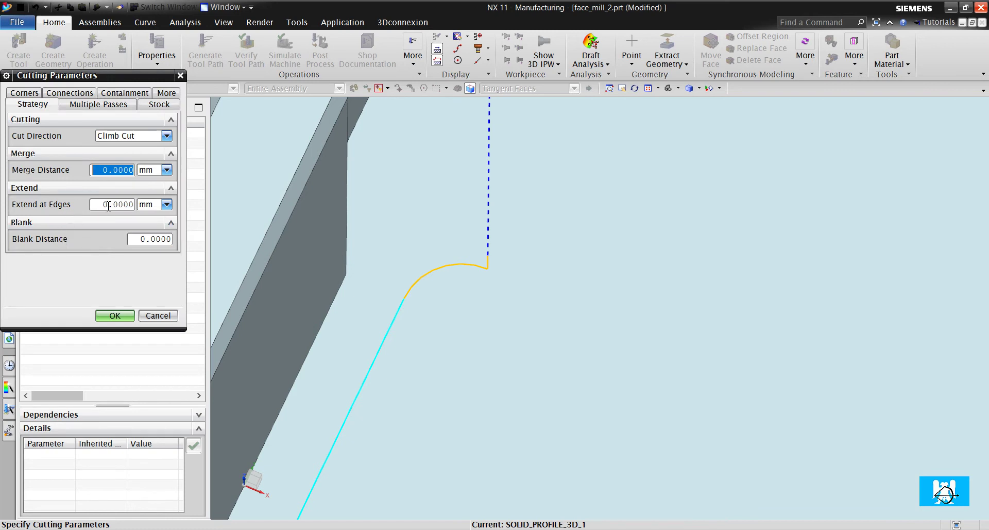
left_click(108, 205)
type("3")
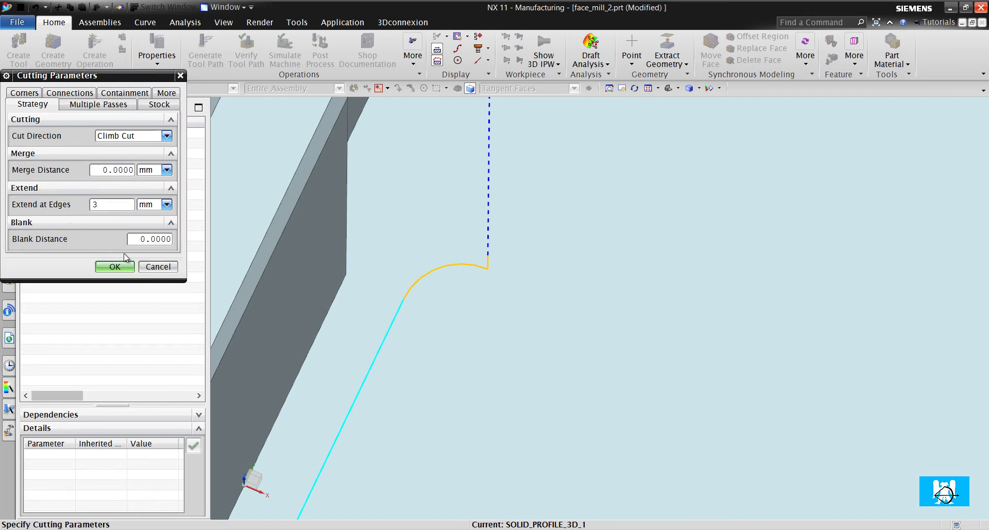
left_click(123, 267)
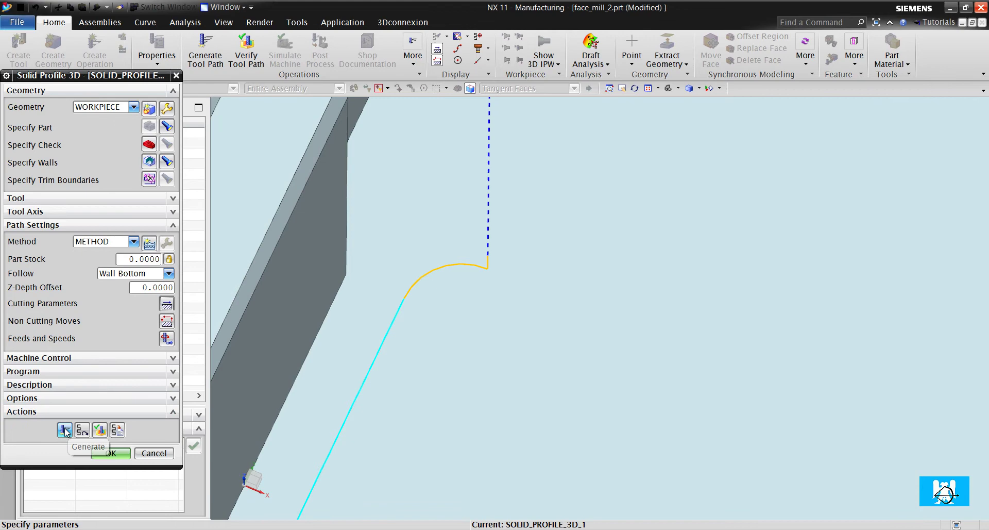
left_click(66, 434)
scroll(462, 311, "down", 3)
scroll(504, 173, "up", 3)
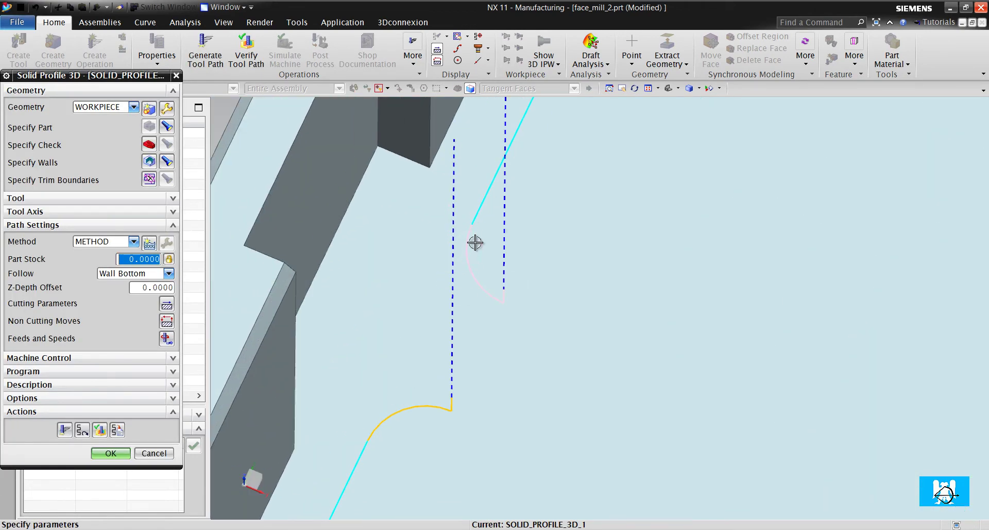
scroll(397, 334, "down", 2)
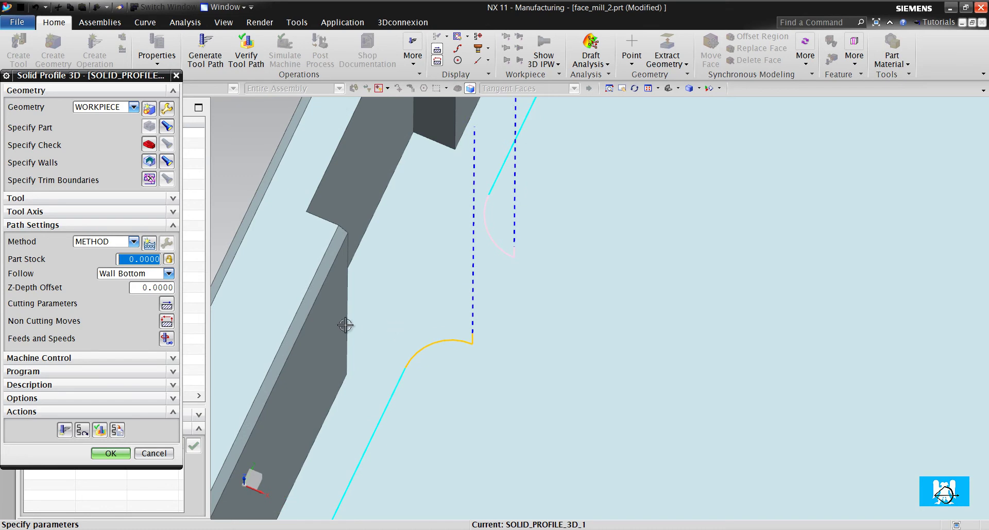
scroll(453, 303, "down", 3)
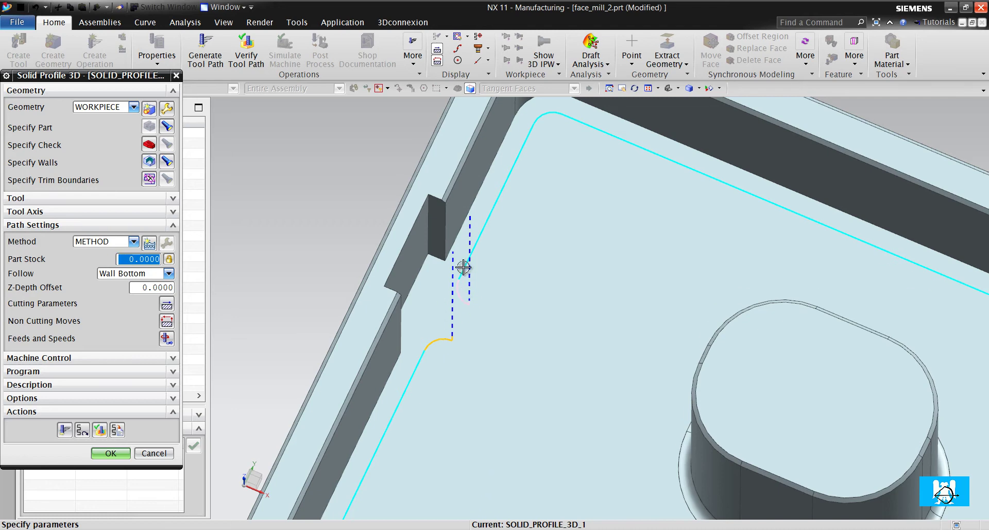
scroll(458, 287, "up", 2)
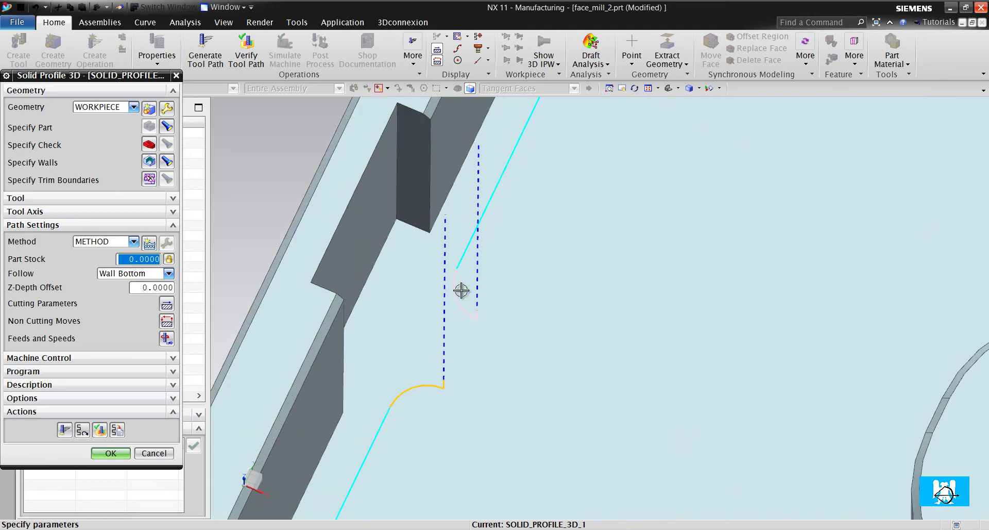
Increase Extend at Edges to 15 mm, regenerate, and inspect the toolpath.
left_click(166, 303)
double_click(118, 204)
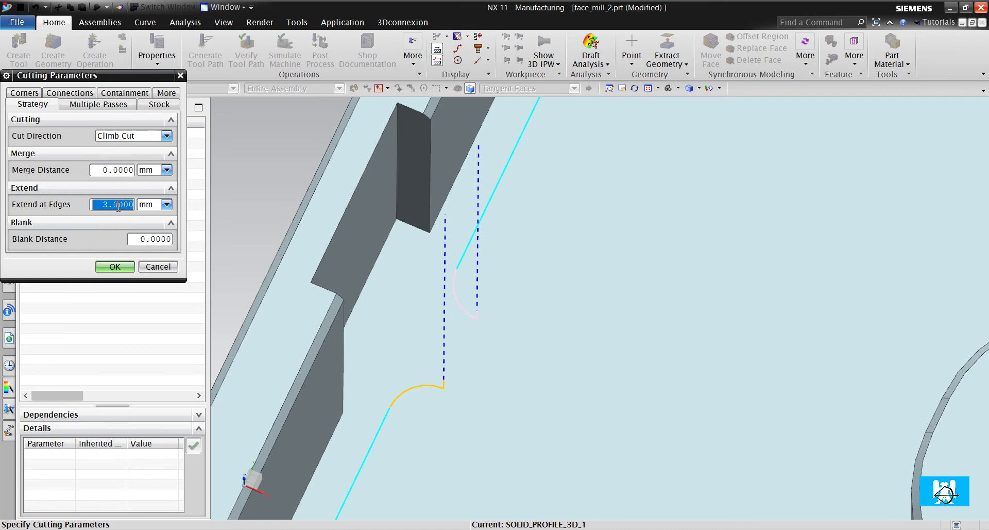
type("15")
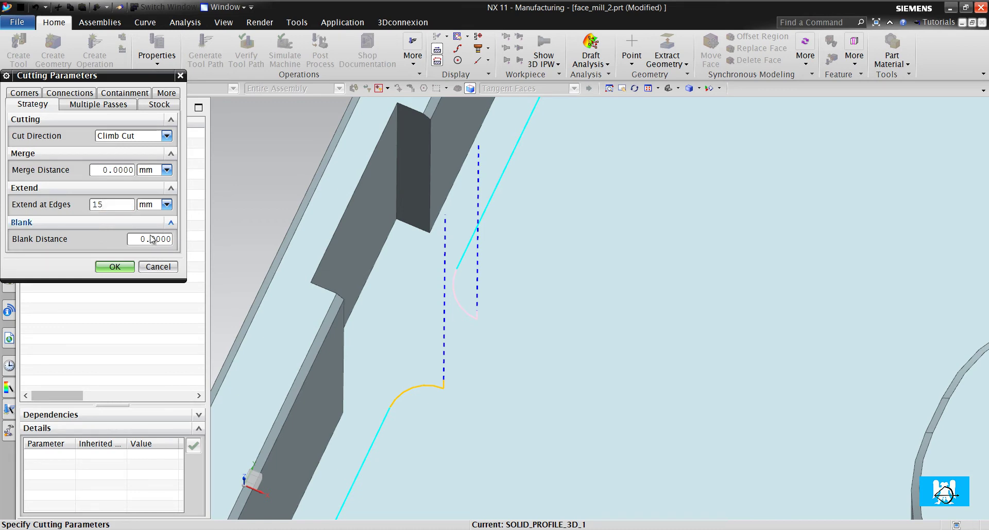
left_click(114, 266)
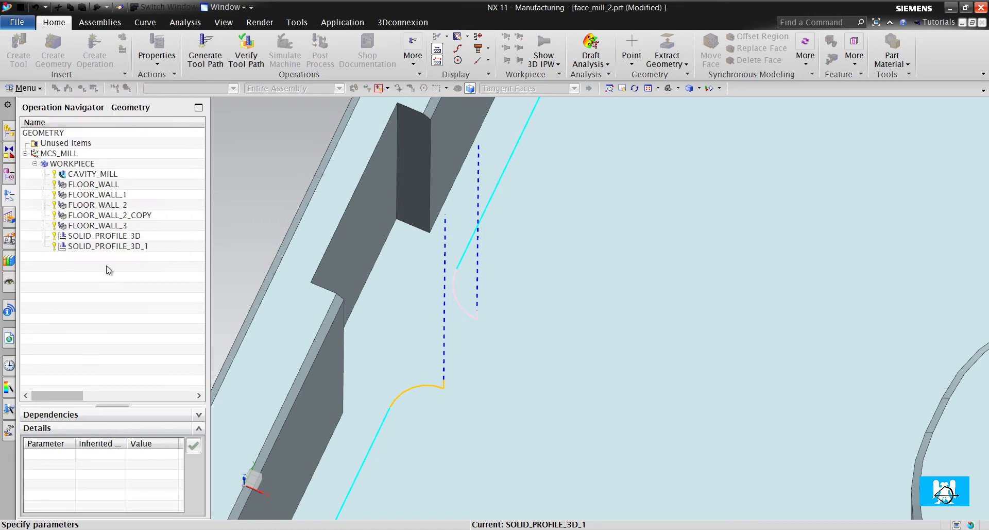
left_click(63, 430)
scroll(375, 283, "down", 5)
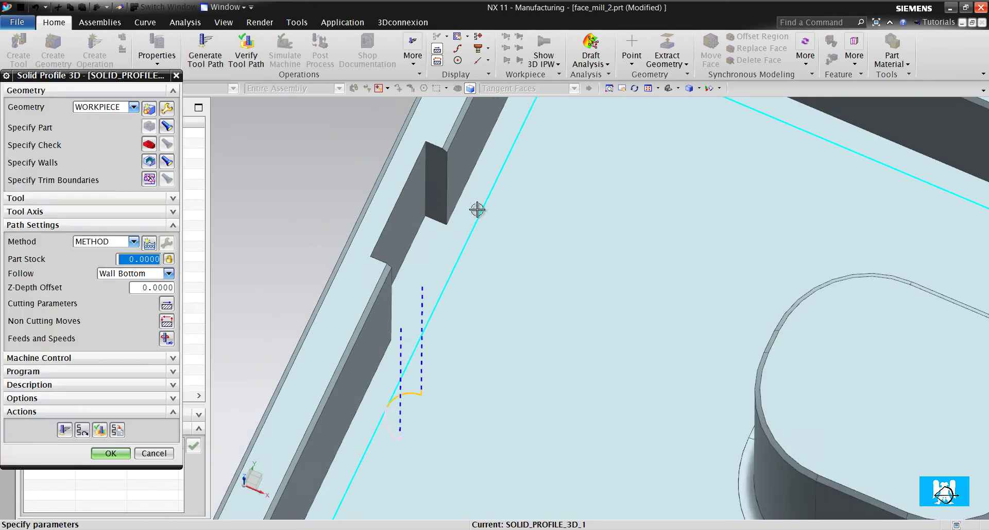
scroll(461, 347, "up", 3)
middle_click_drag(447, 267, 444, 305)
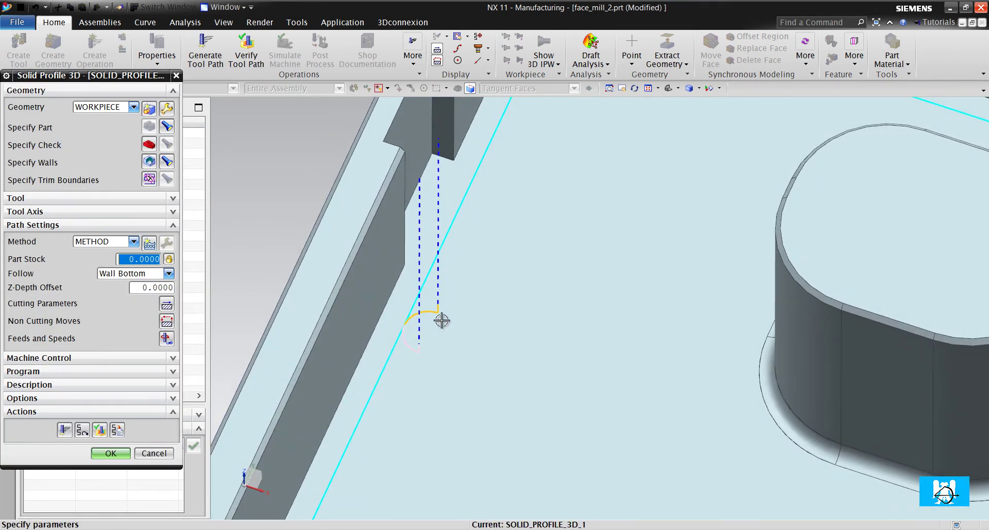
scroll(438, 317, "down", 4)
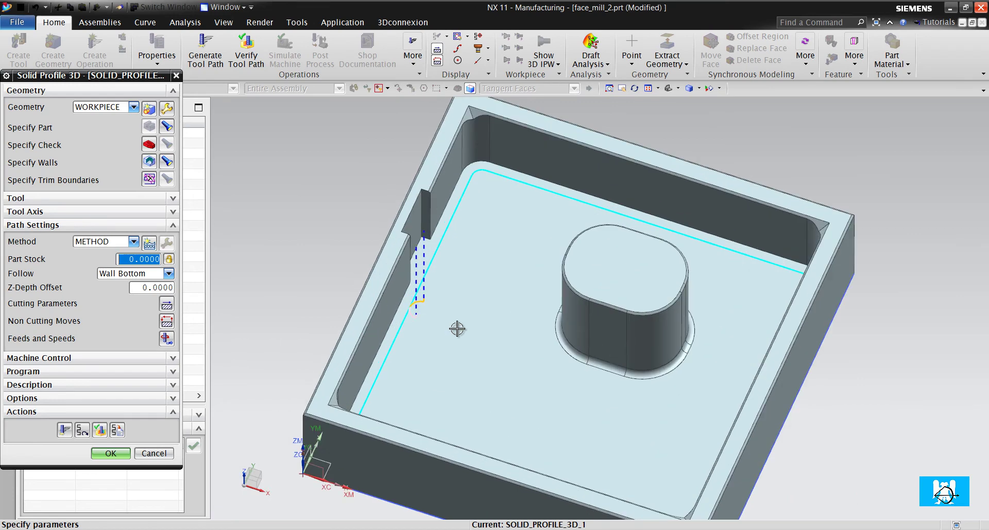
Accept the finished wall operation and switch to the solid_p_1.prt part.
left_click(108, 455)
left_click(225, 7)
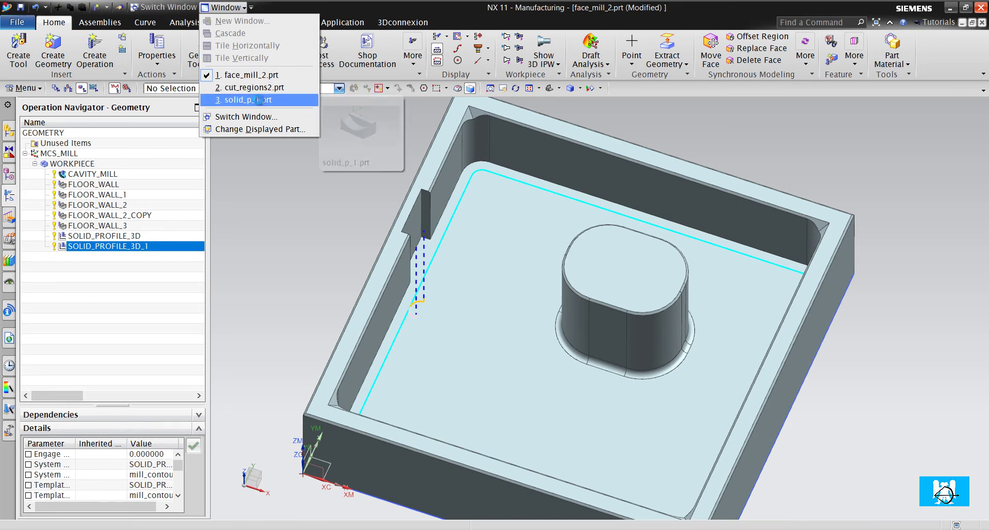
left_click(259, 99)
scroll(435, 168, "up", 5)
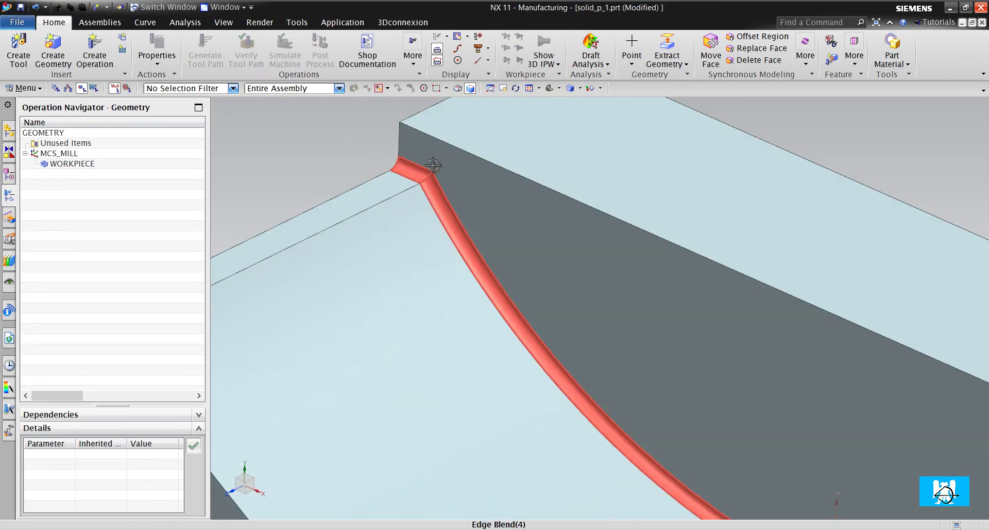
middle_click_drag(433, 161, 371, 155)
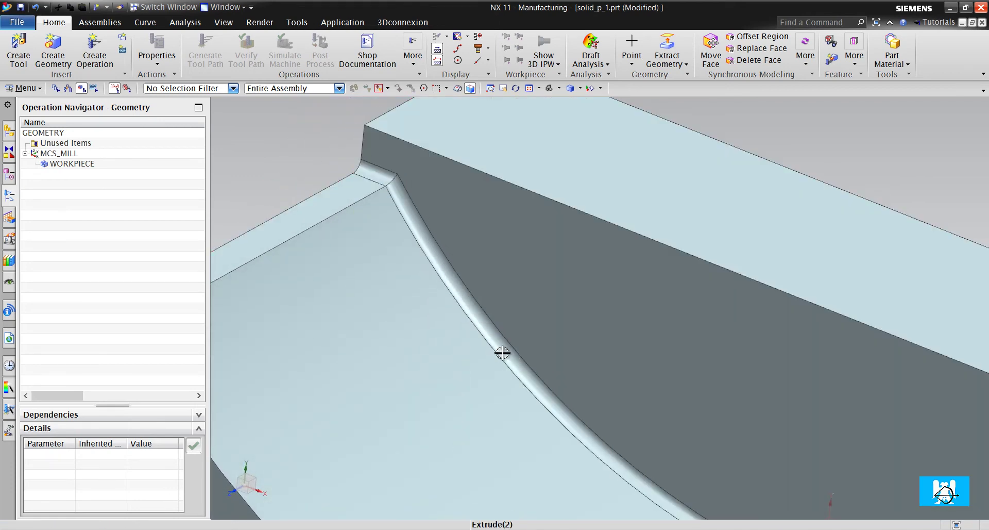
scroll(695, 477, "down", 5)
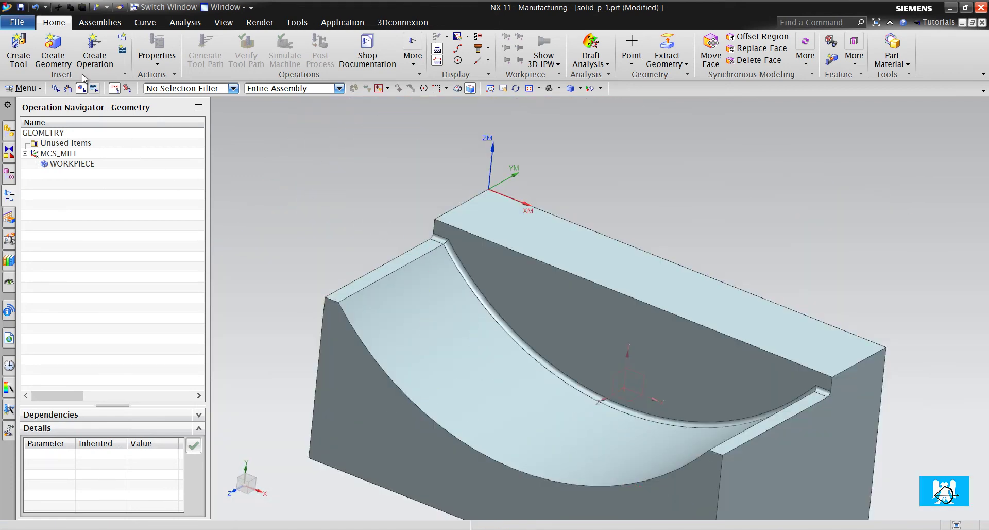
Create a SOLID_PROFILE_3D operation with a BALL_MILL tool, using the inner wall face above the arc as its wall.
left_click(95, 44)
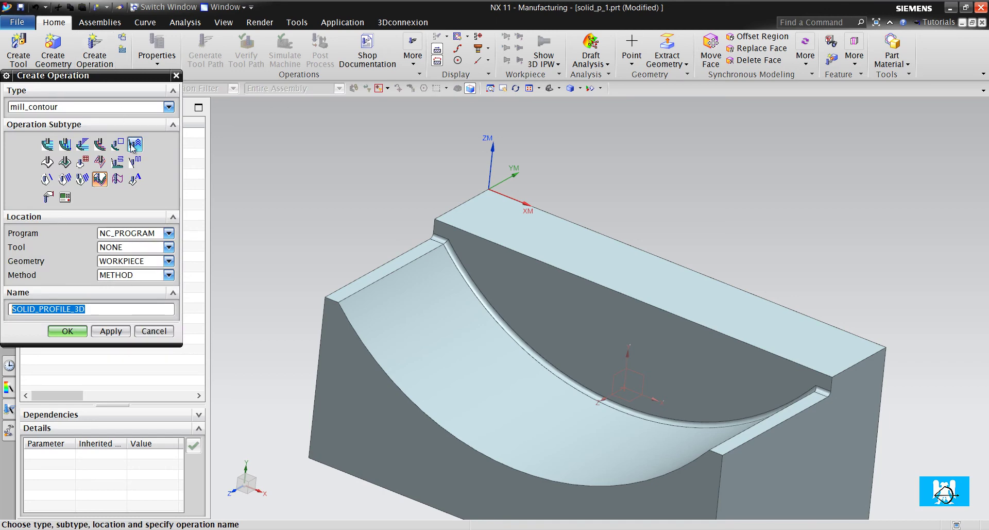
left_click(109, 252)
left_click(122, 267)
left_click(72, 331)
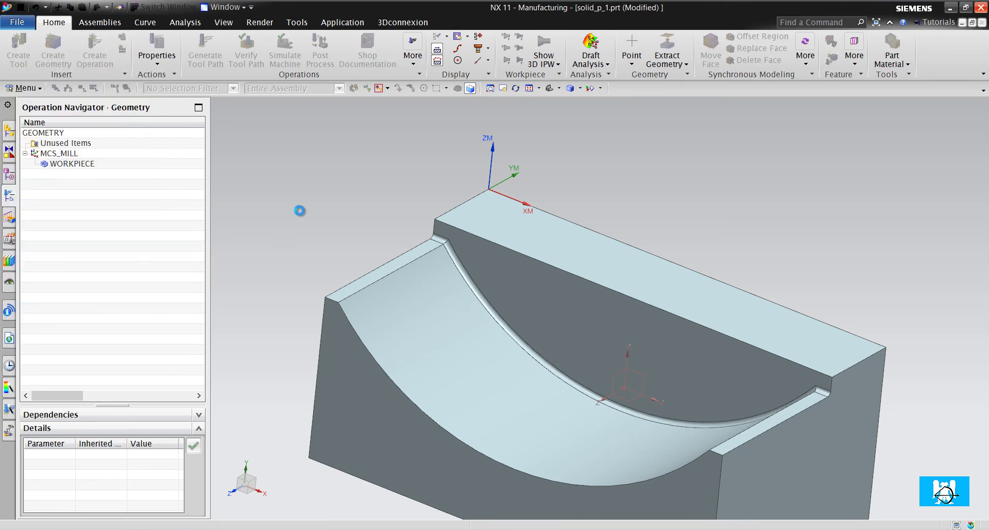
left_click(153, 164)
left_click(517, 283)
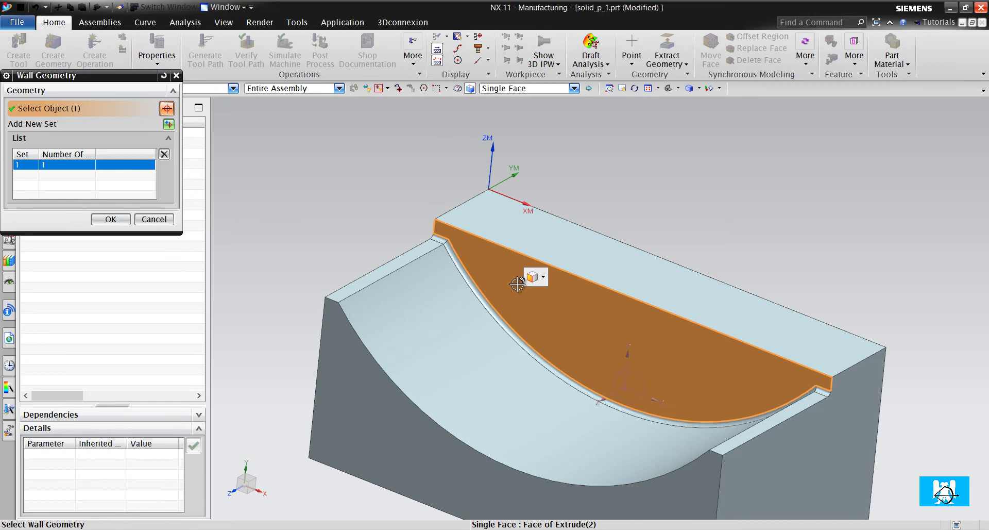
scroll(517, 284, "down", 5)
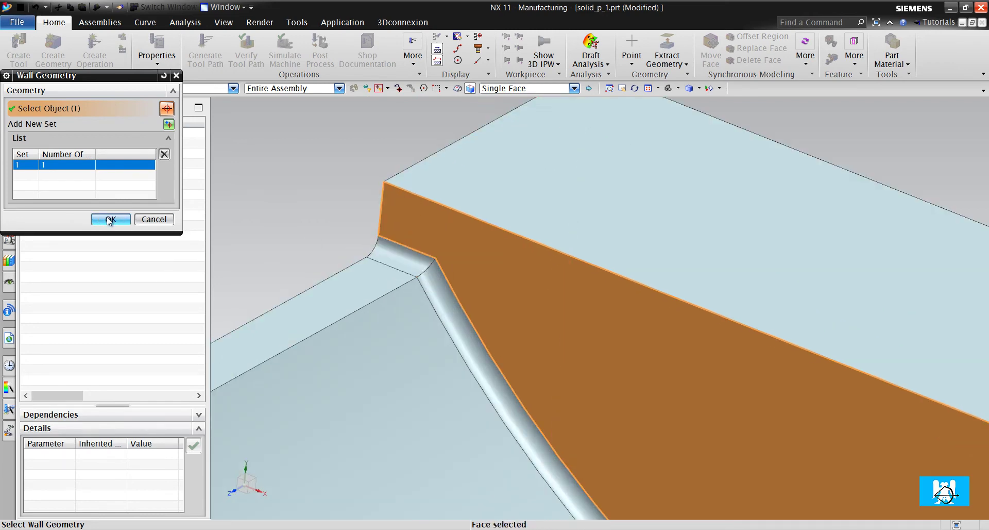
left_click(110, 220)
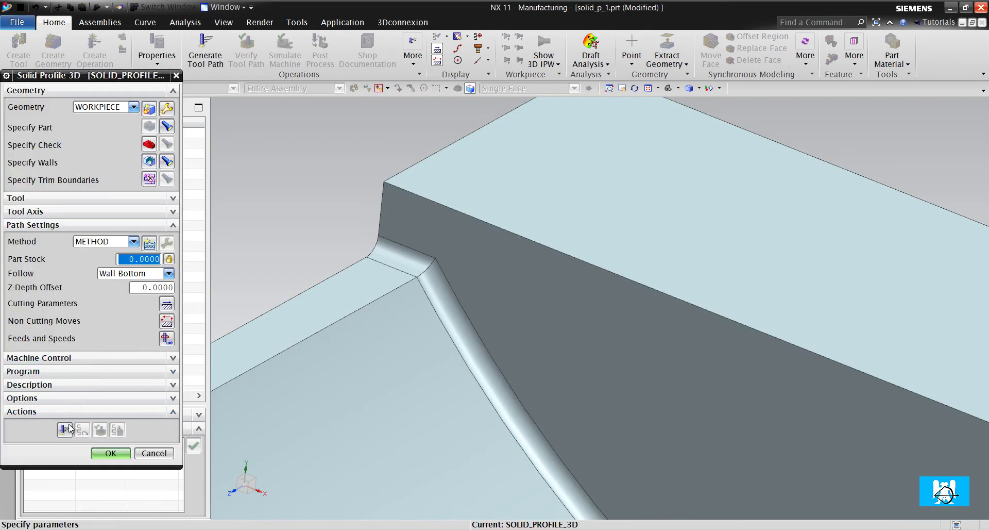
Generate the ball-mill wall toolpath and view the part from the front.
left_click(69, 430)
middle_click_drag(410, 239, 509, 306)
key("ctrl+alt+f")
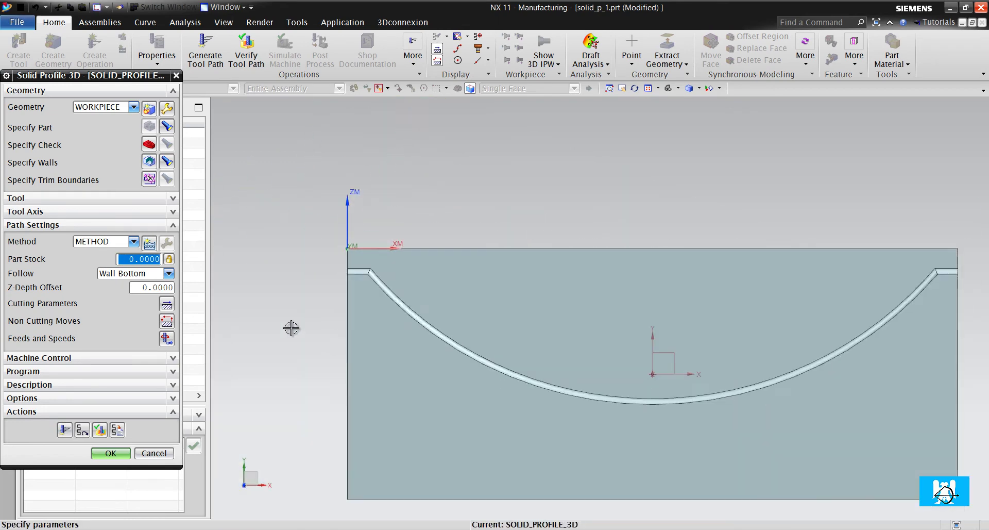
Replay the toolpath with the tool placed on the cyan path, orbiting to view it in 3D.
left_click(100, 430)
scroll(412, 319, "up", 3)
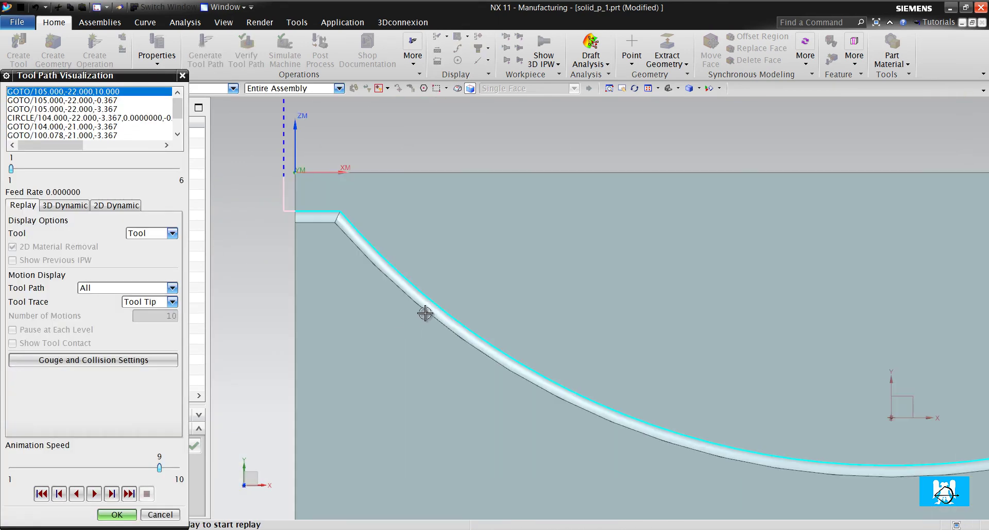
left_click(437, 307)
scroll(437, 307, "up", 3)
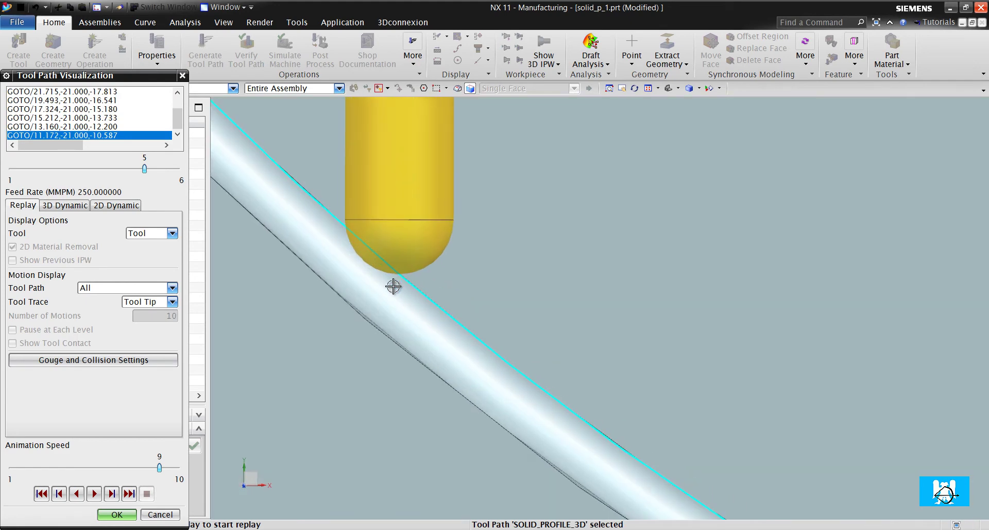
middle_click_drag(394, 287, 443, 273)
scroll(443, 272, "down", 3)
scroll(443, 272, "up", 3)
scroll(461, 260, "down", 3)
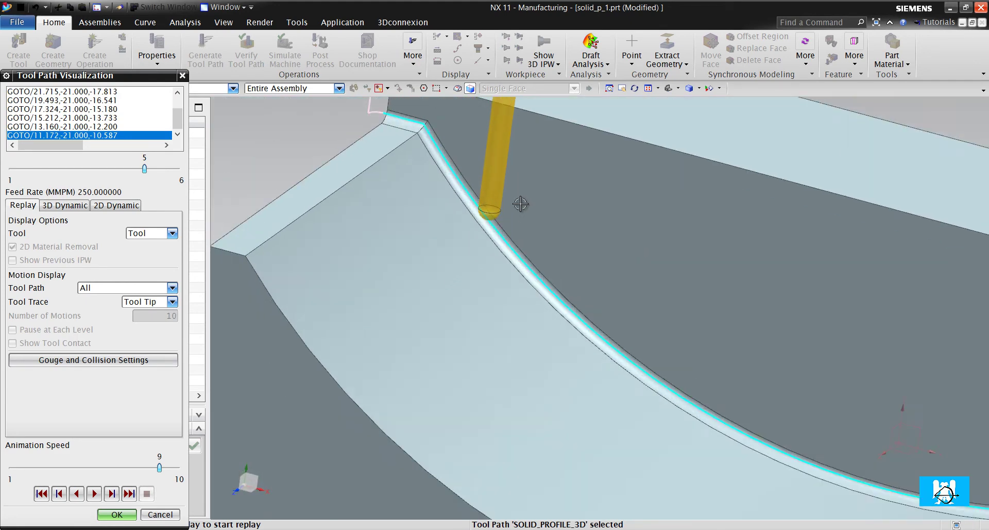
scroll(521, 203, "up", 5)
middle_click_drag(469, 221, 417, 235)
Set the Z-Depth Offset to 1 and regenerate the curved-wall toolpath.
left_click(116, 514)
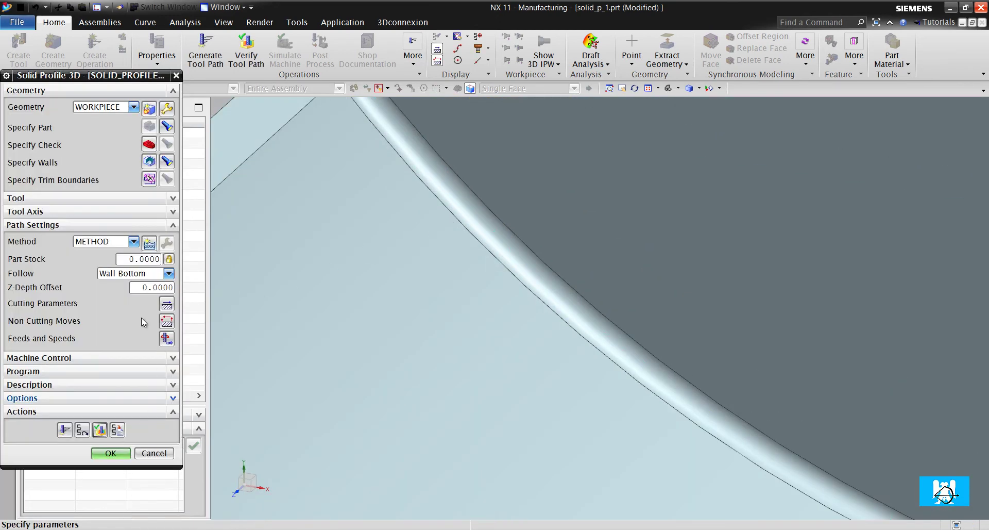
double_click(158, 289)
type("1")
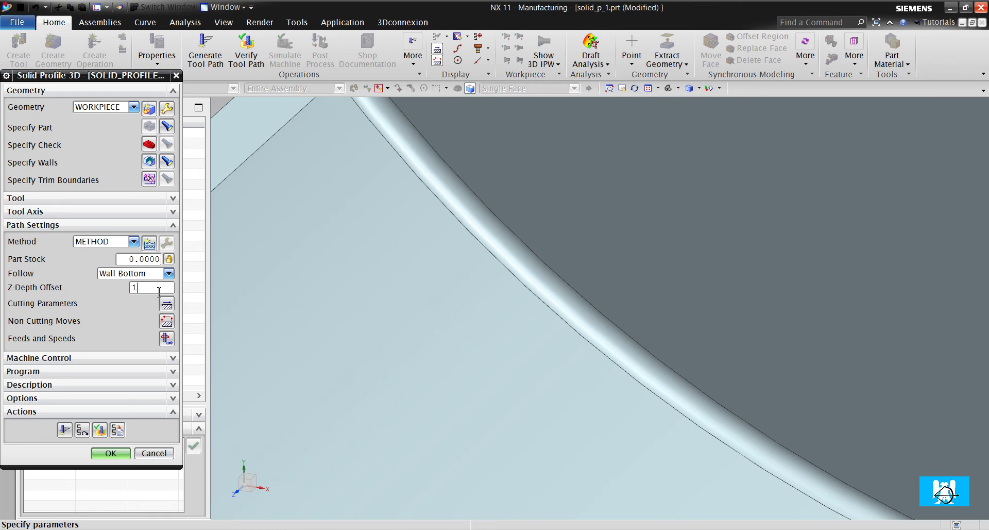
left_click(81, 430)
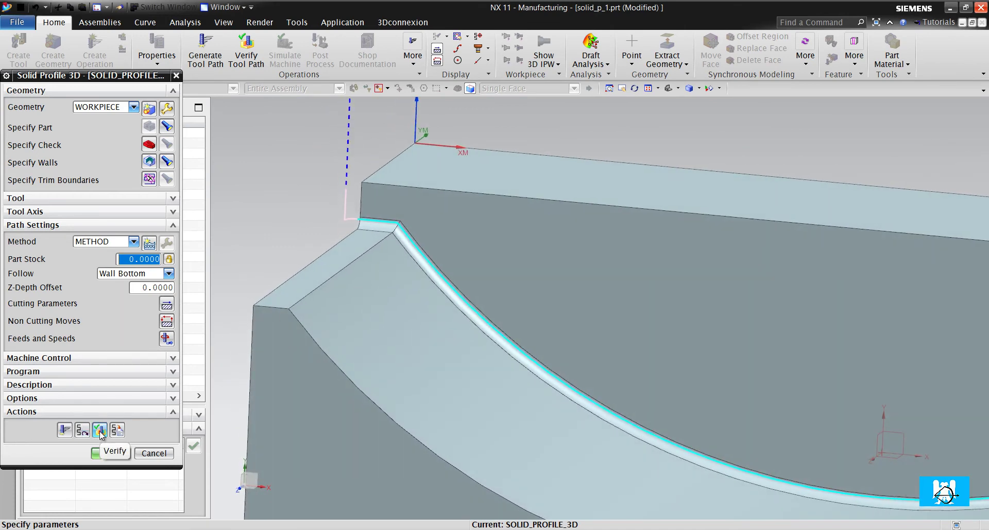
left_click(156, 290)
type("1")
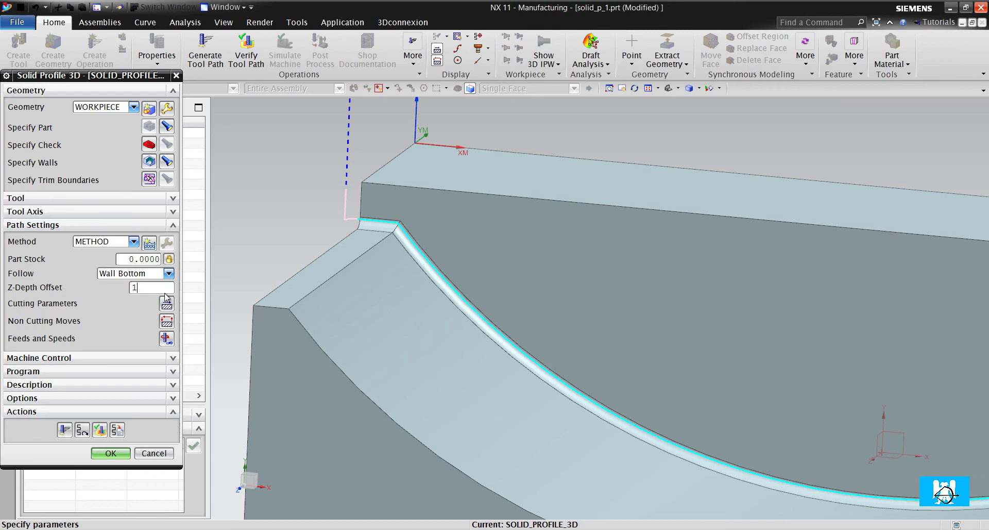
left_click(64, 429)
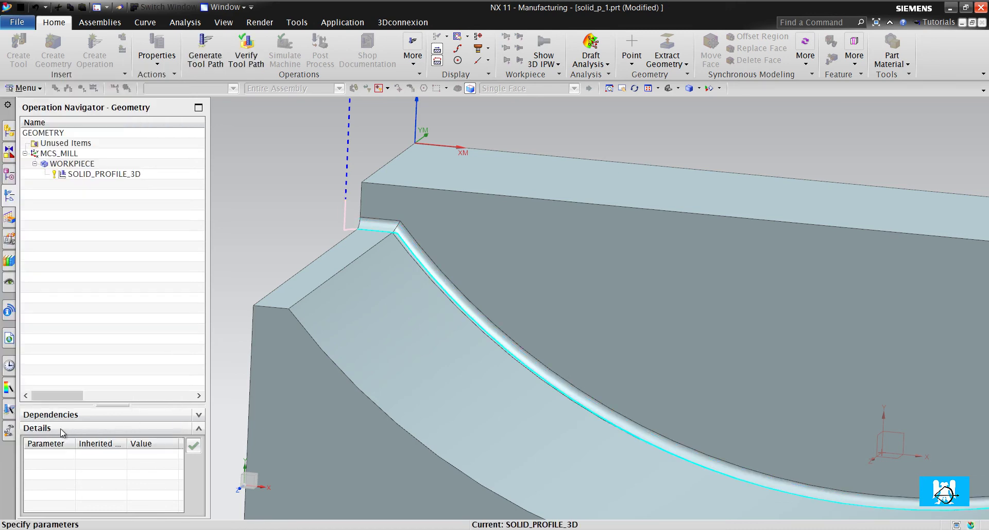
Replay the offset wall toolpath with the tool placed at a point on the path.
left_click(98, 431)
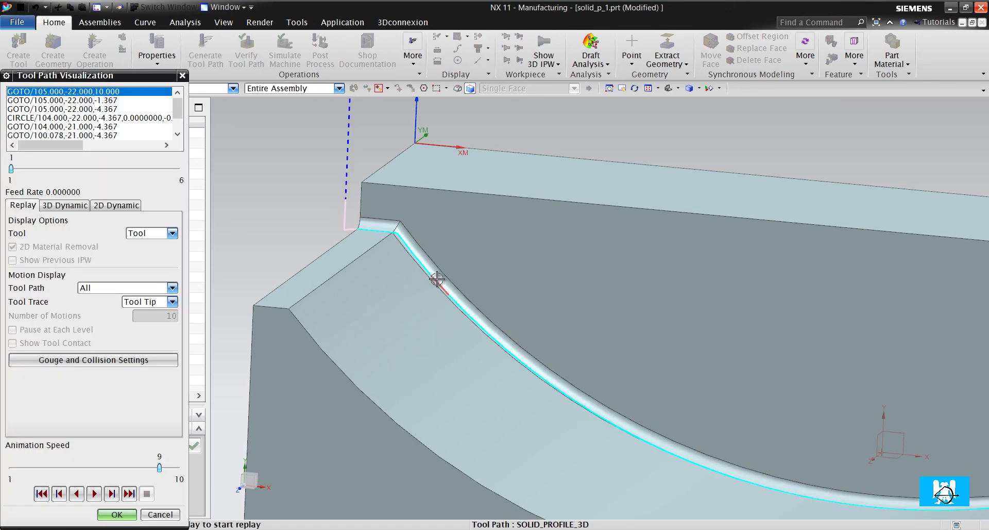
left_click(435, 280)
scroll(458, 279, "up", 5)
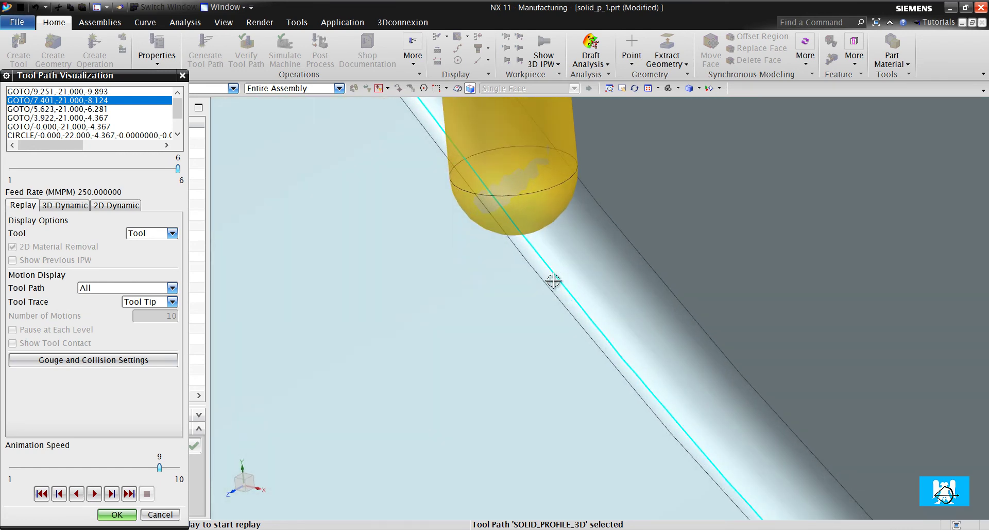
scroll(577, 248, "up", 6)
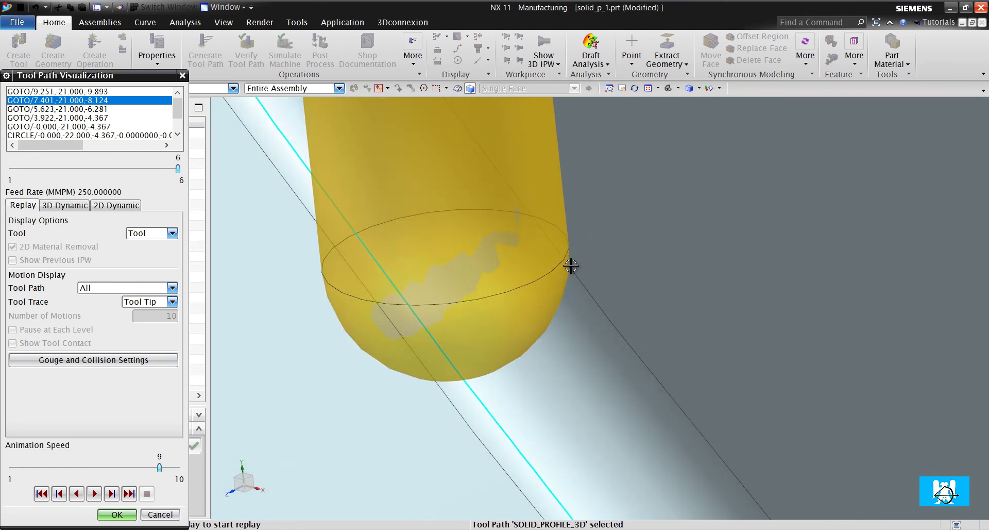
scroll(448, 214, "down", 6)
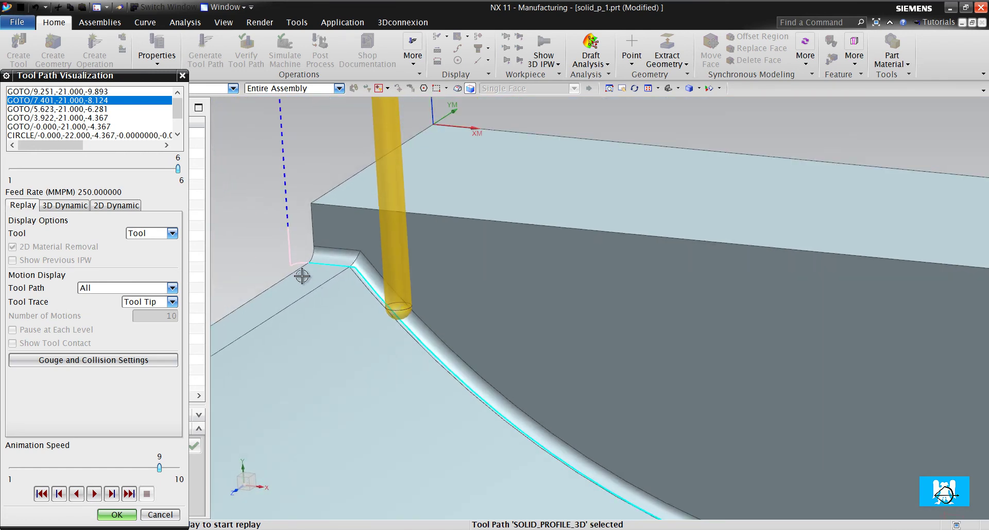
scroll(318, 300, "down", 4)
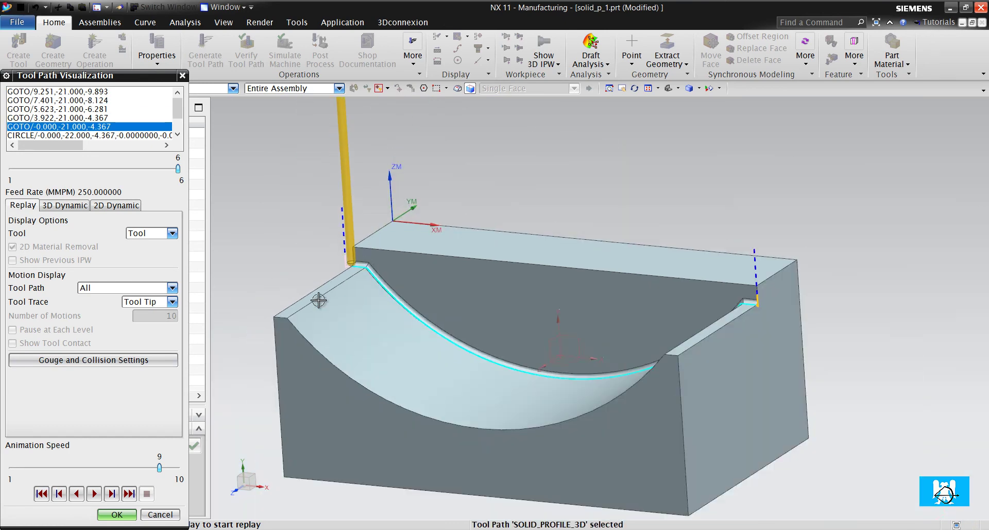
Lower the animation speed to 4, then rewind and play the replay.
left_click(85, 467)
left_click(94, 493)
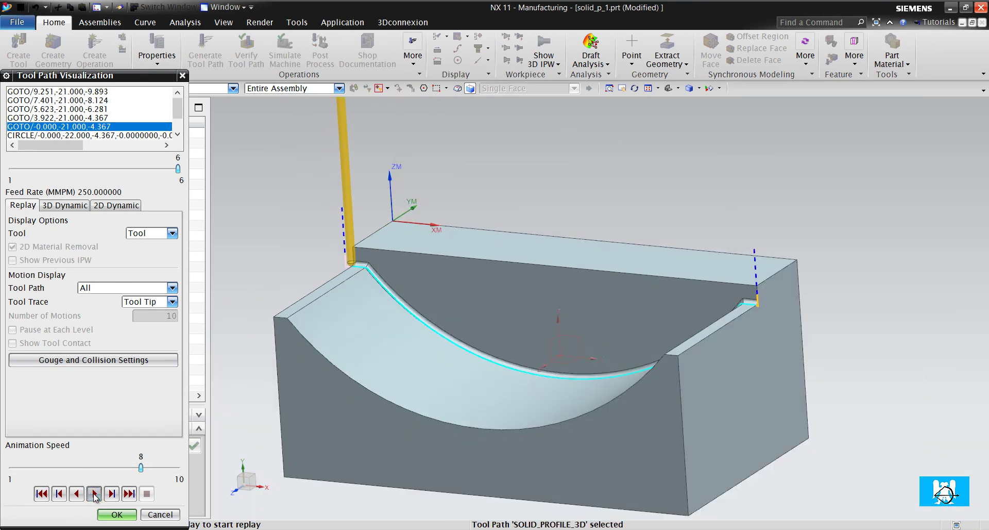
left_click(43, 494)
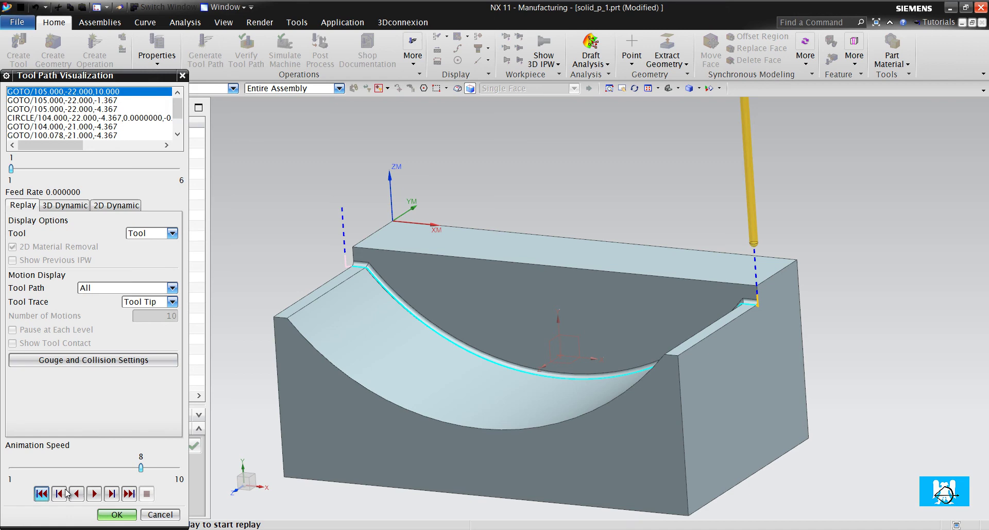
left_click(94, 493)
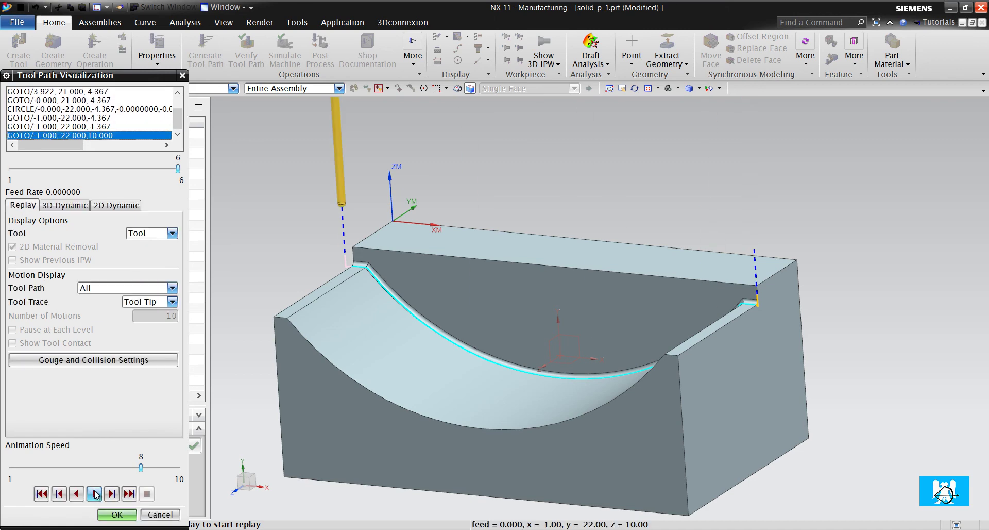
left_click(54, 467)
left_click(50, 492)
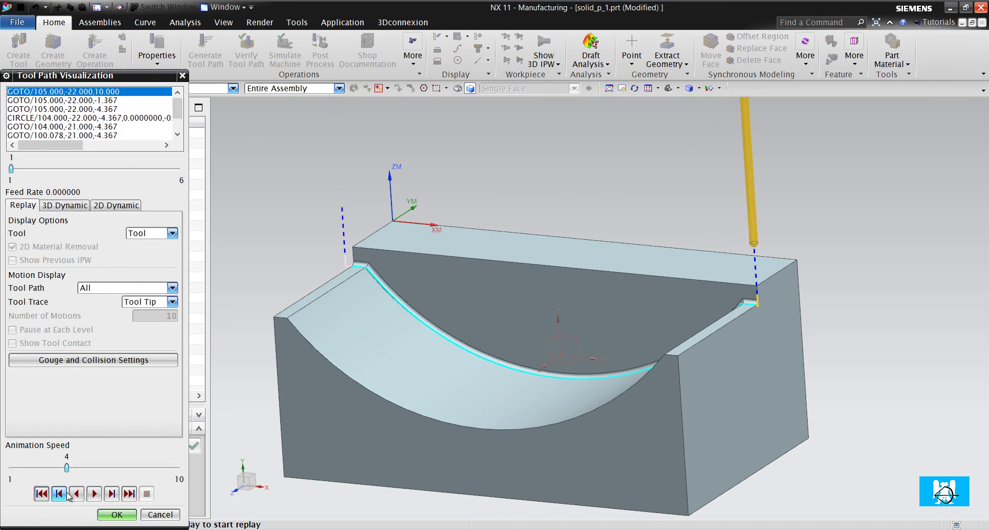
left_click(95, 494)
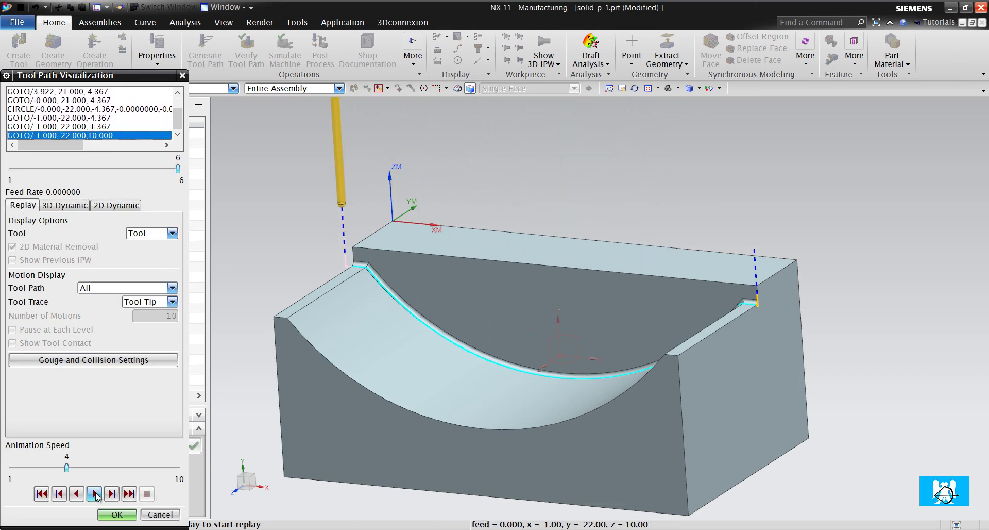
Zoom and rotate around the pocket corners to inspect the replayed path.
scroll(331, 308, "up", 5)
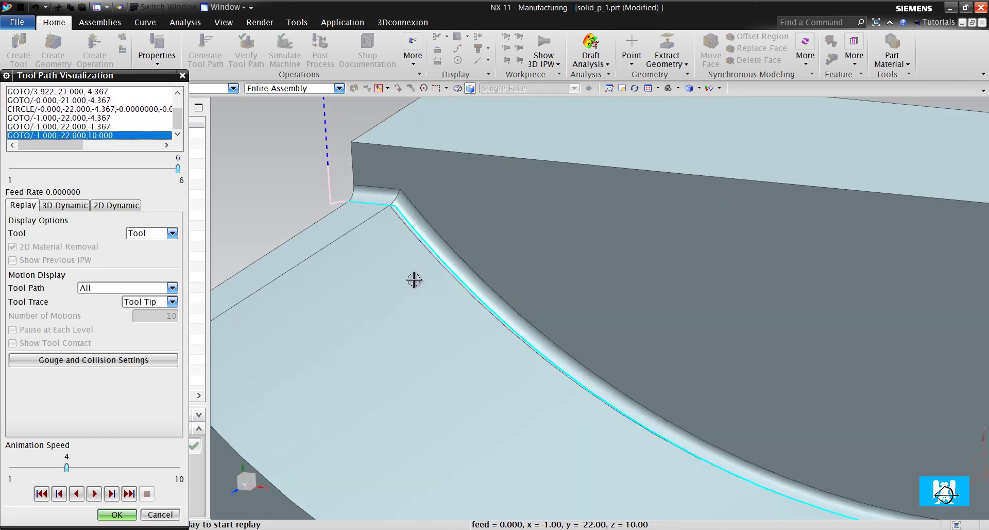
middle_click_drag(414, 279, 446, 199)
scroll(368, 208, "up", 2)
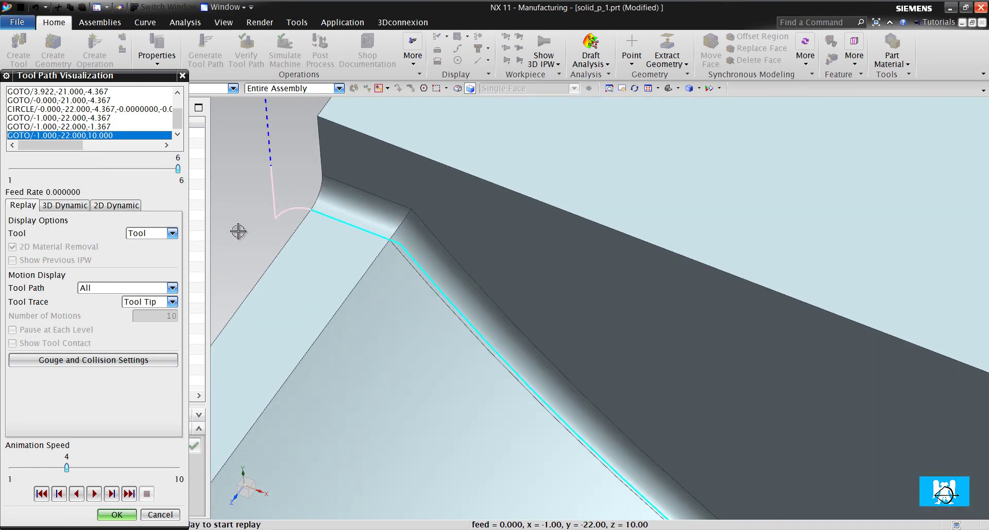
scroll(382, 260, "down", 5)
scroll(690, 390, "up", 5)
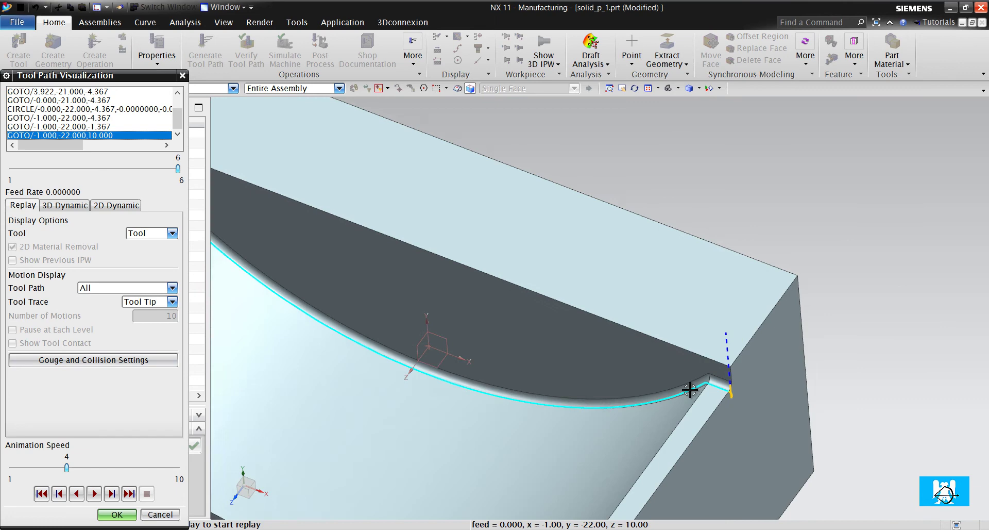
scroll(747, 400, "up", 5)
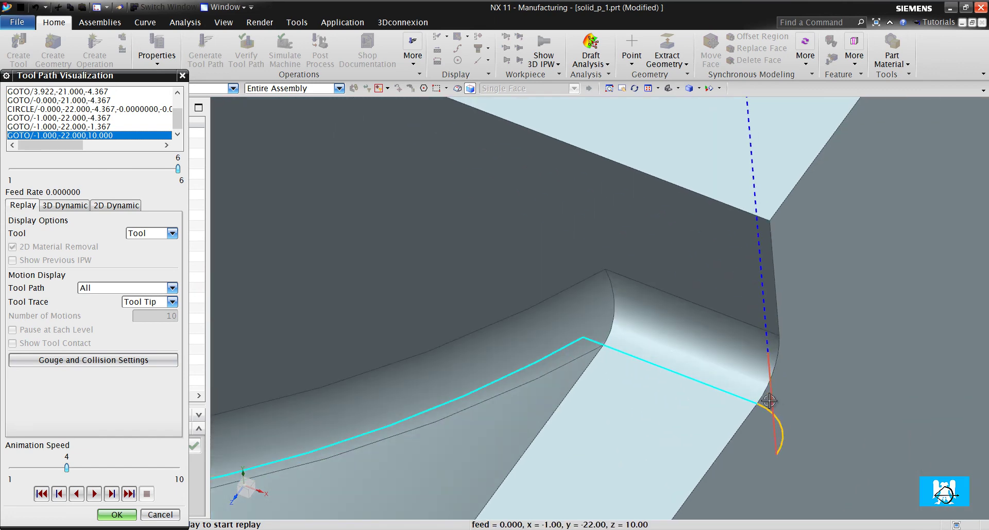
scroll(807, 376, "down", 6)
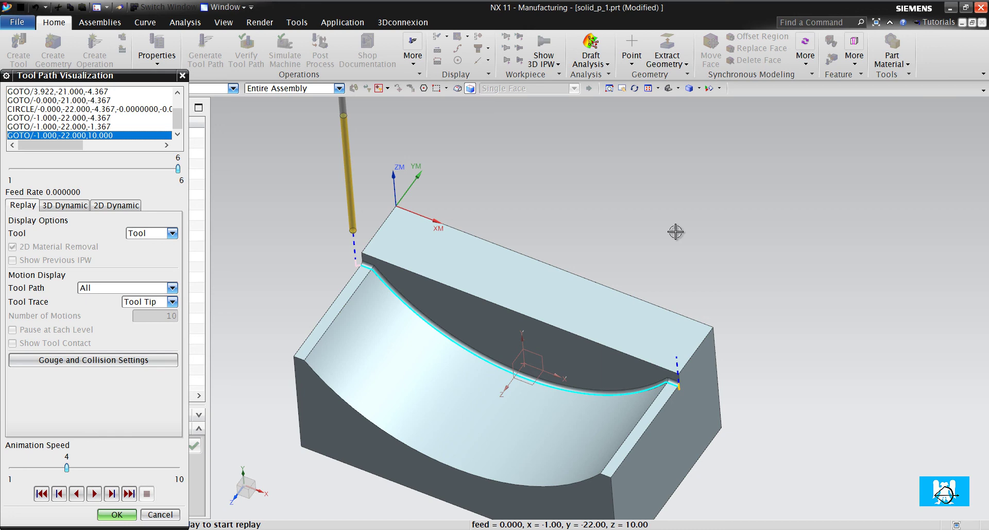
scroll(454, 319, "up", 4)
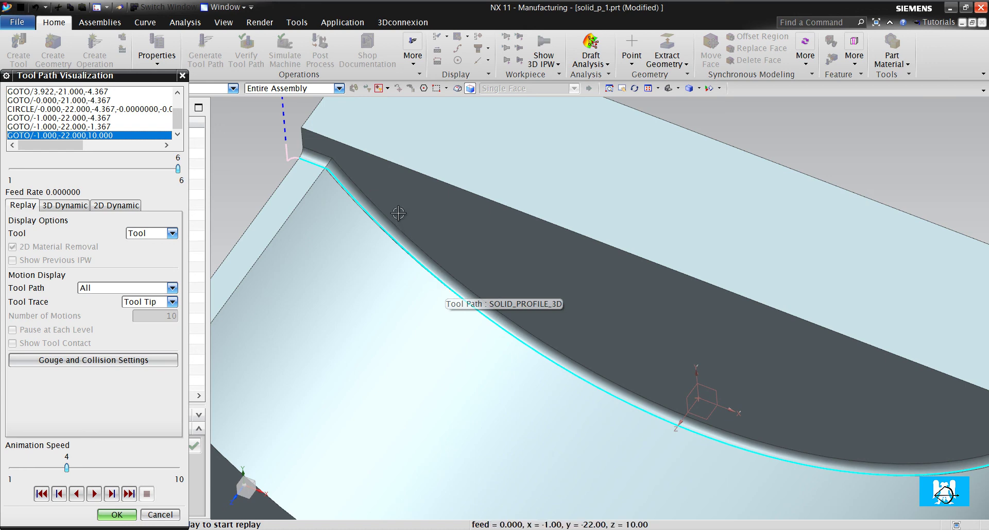
key("ctrl+f")
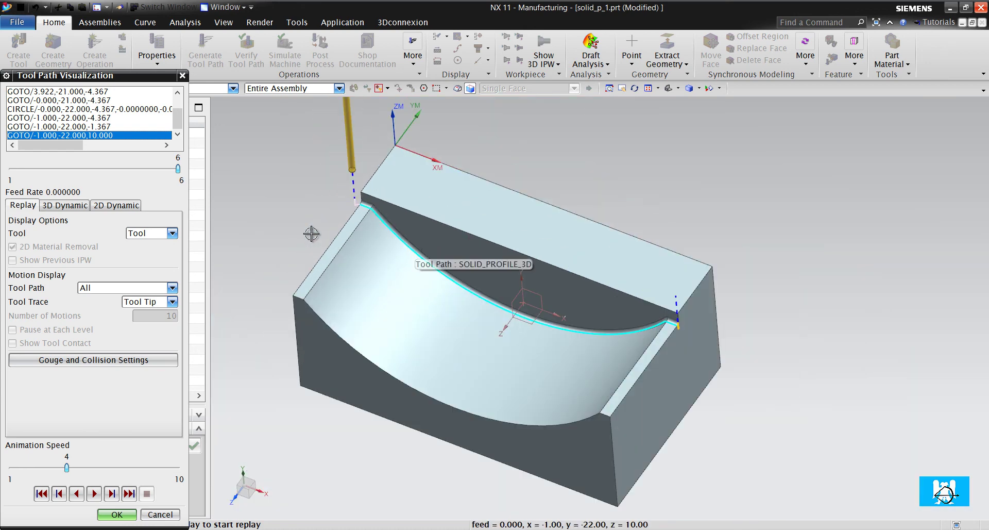